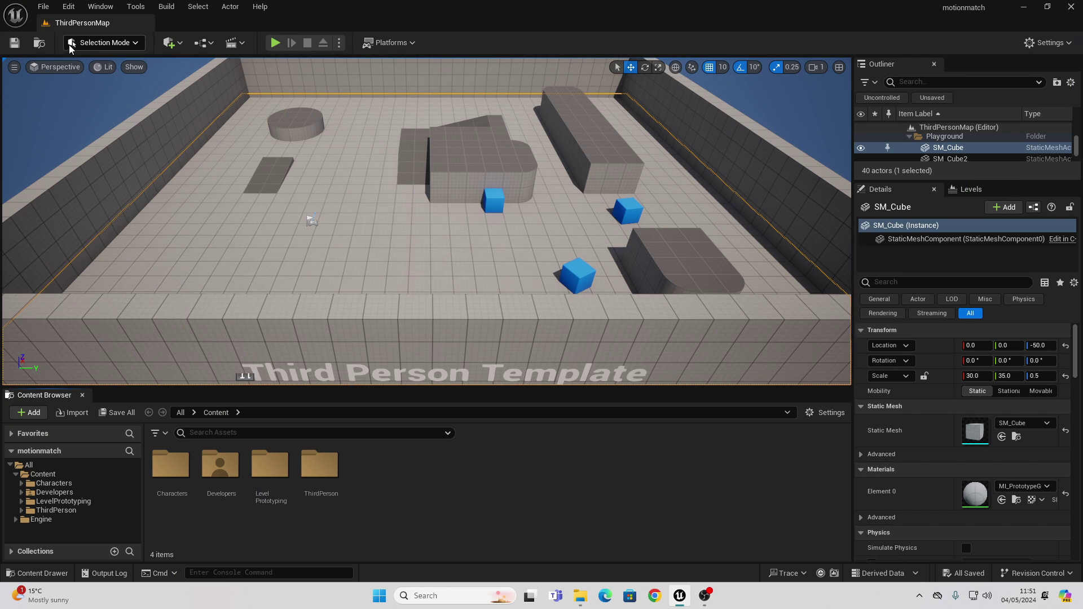
- Find the Motion Trajectory plugin and enable it, accepting its experimental status
click(68, 6)
click(100, 194)
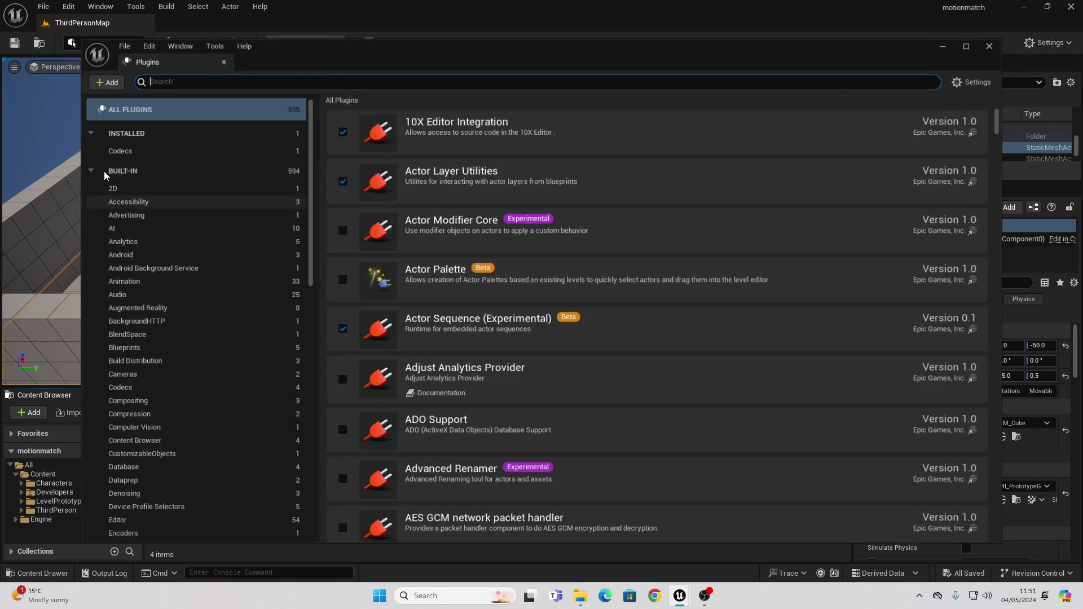
text(motion tr)
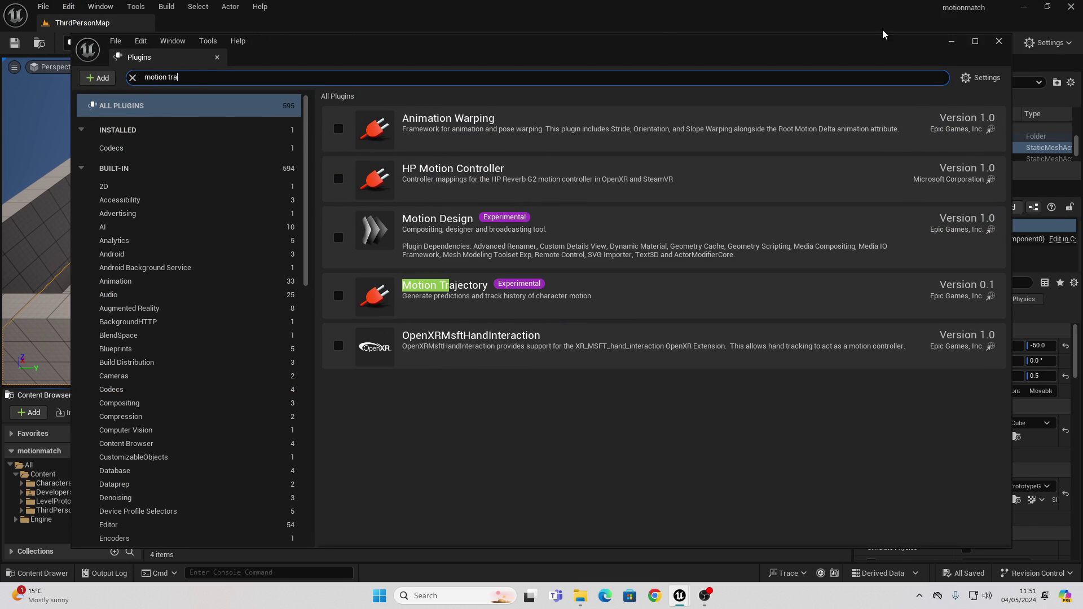
text(a)
click(337, 129)
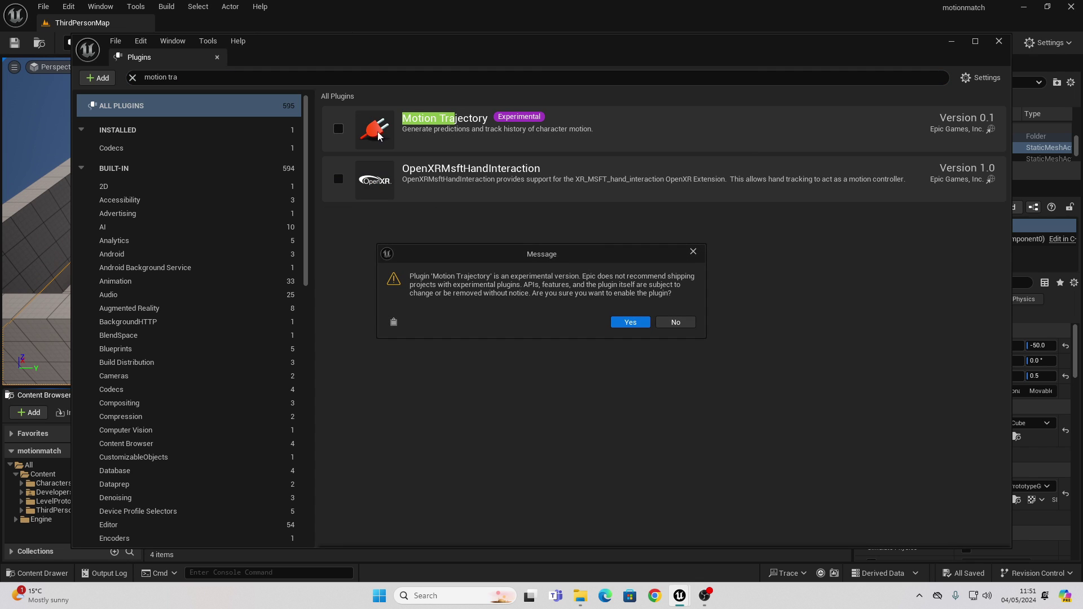
click(637, 323)
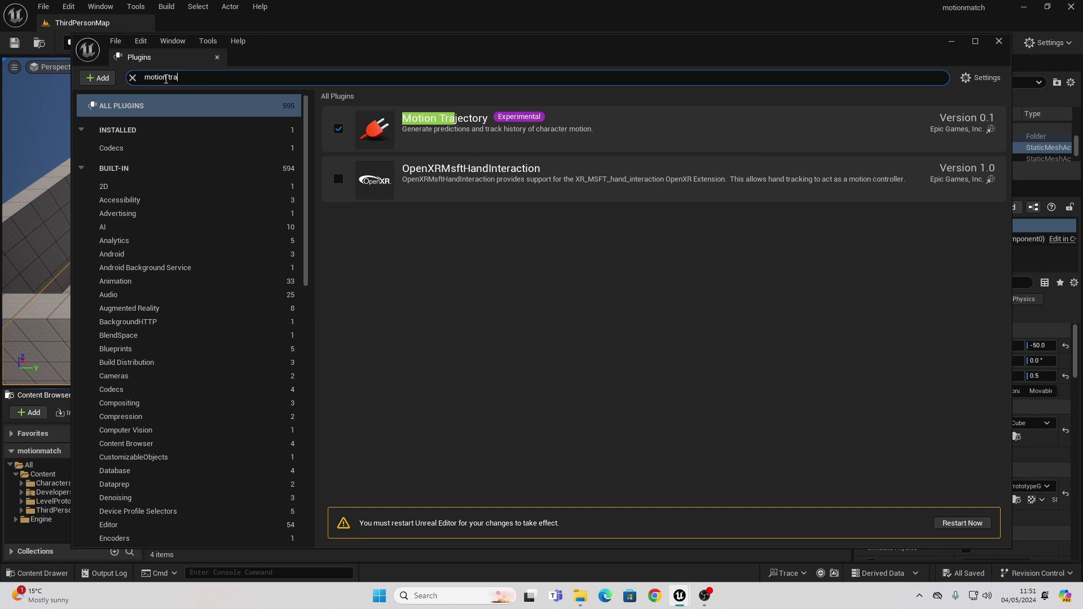
- Enable the Pose Search plugin and restart the editor to apply the plugin changes
text(pose )
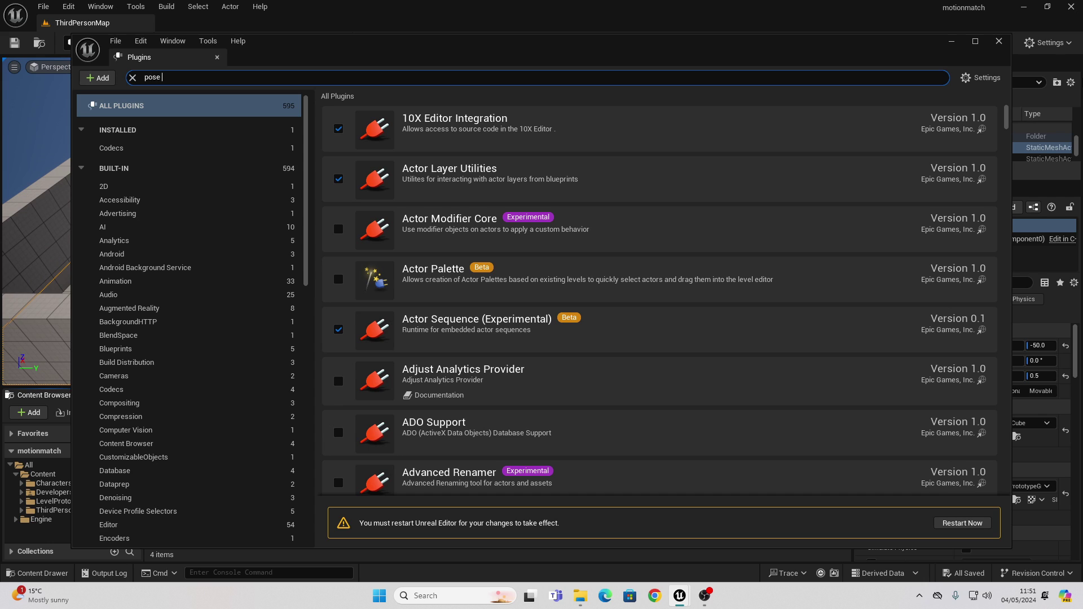
text(sea)
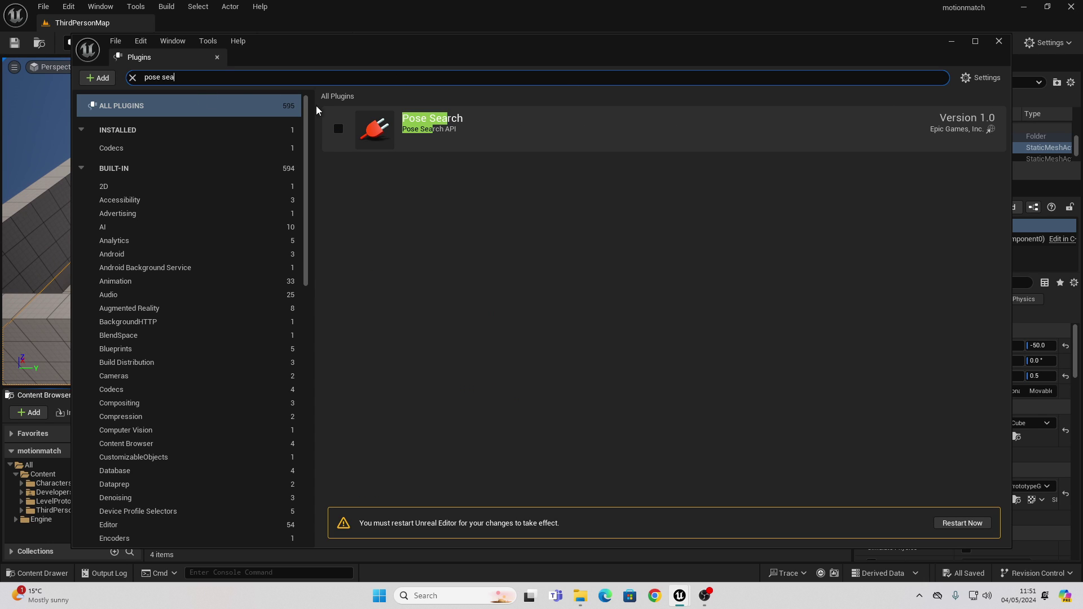
click(339, 129)
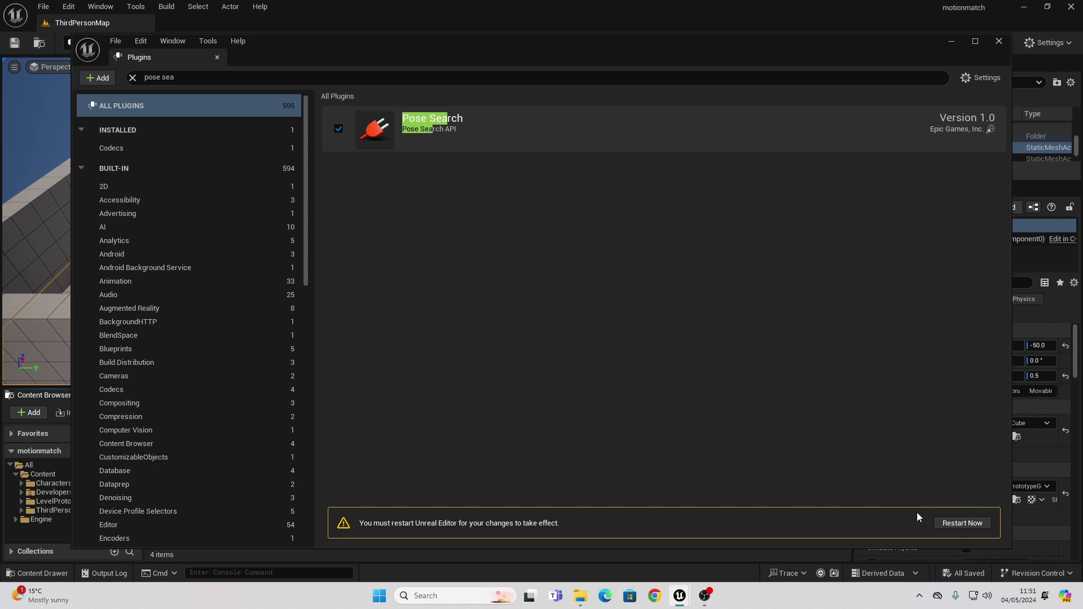
click(952, 524)
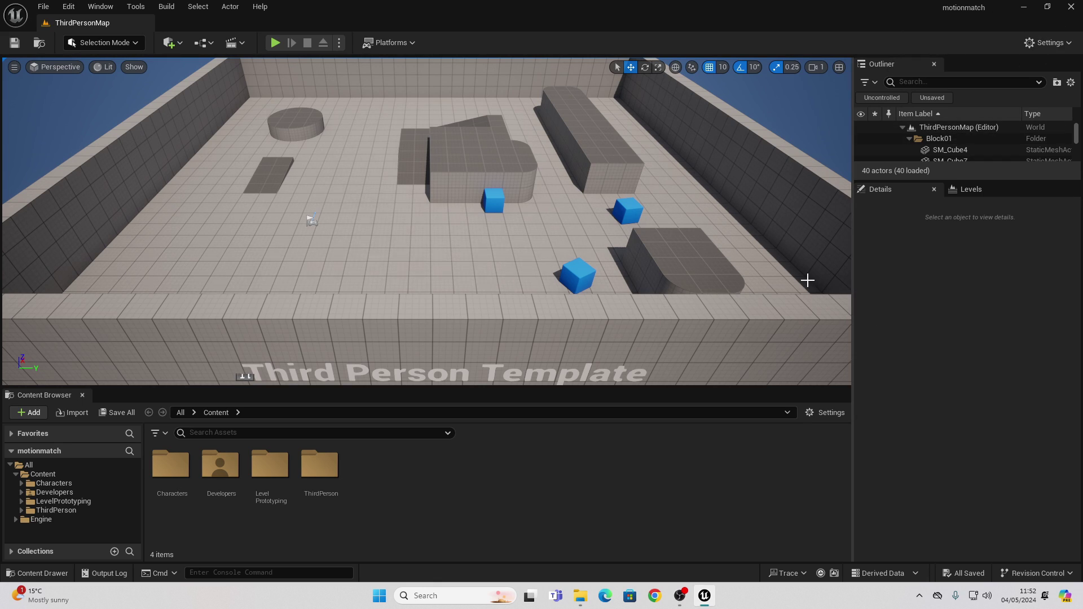
- Import all the selected MF_Unarmed jog and idle FBX animations into Characters/Mannequins/Animations/Manny, using the SK_Mannequin skeleton
click(70, 483)
double_click(237, 480)
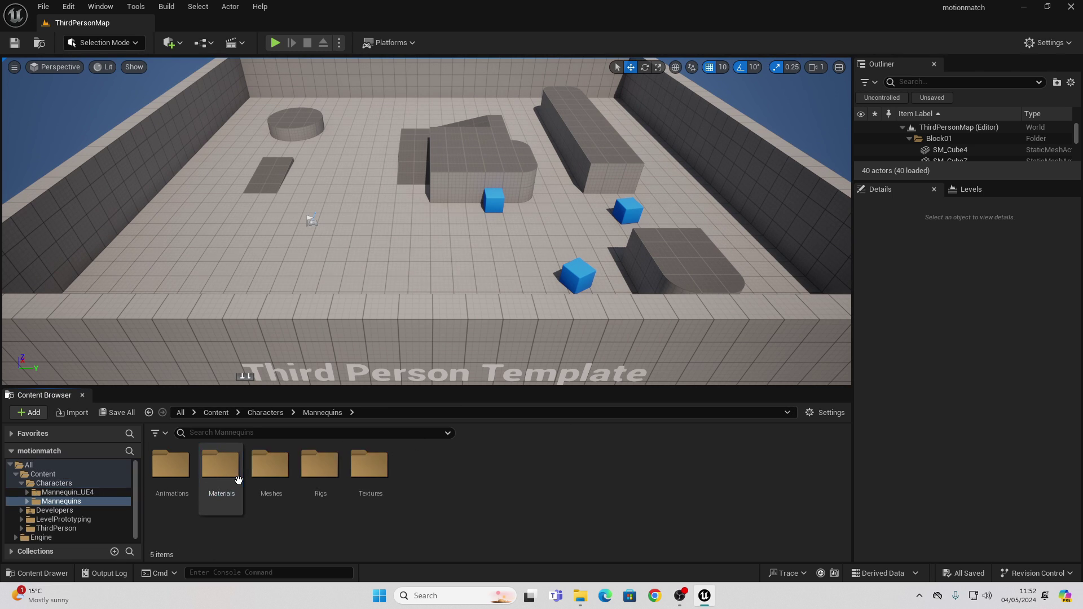
double_click(170, 468)
double_click(151, 485)
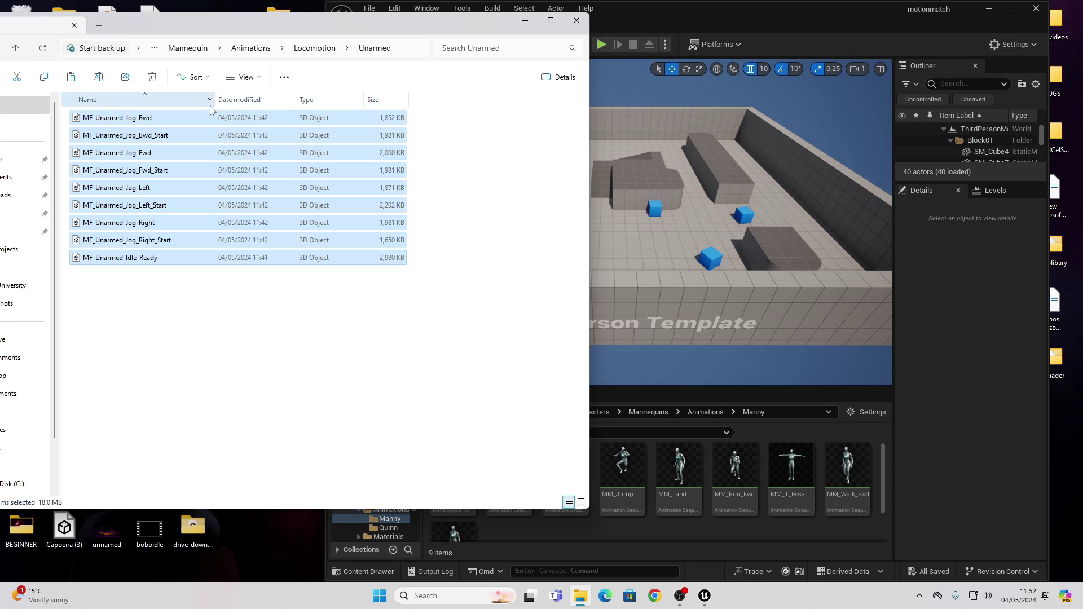
drag(176, 137, 783, 524)
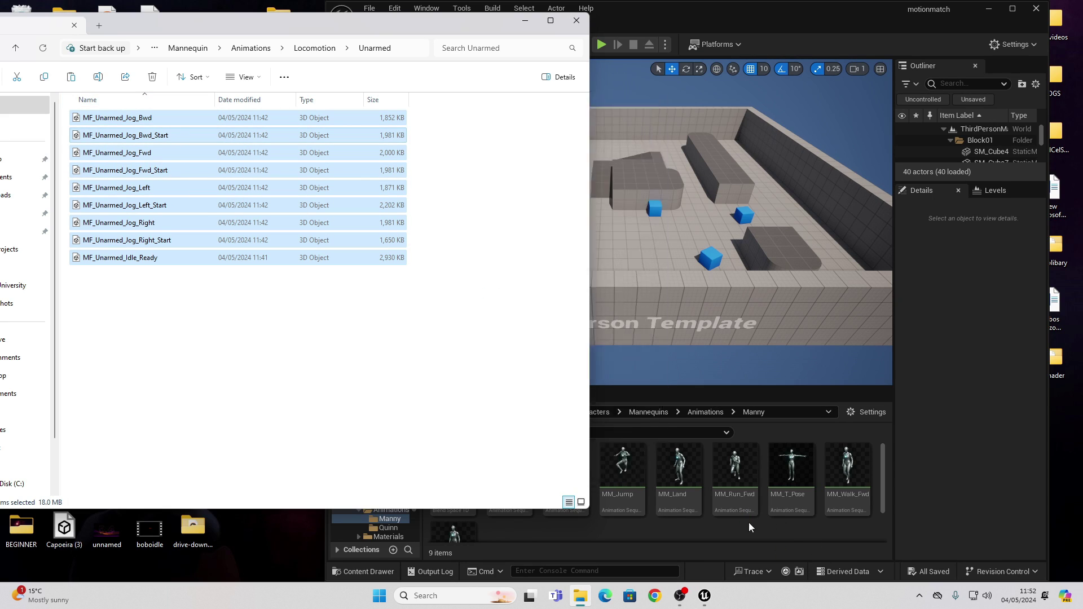
click(581, 157)
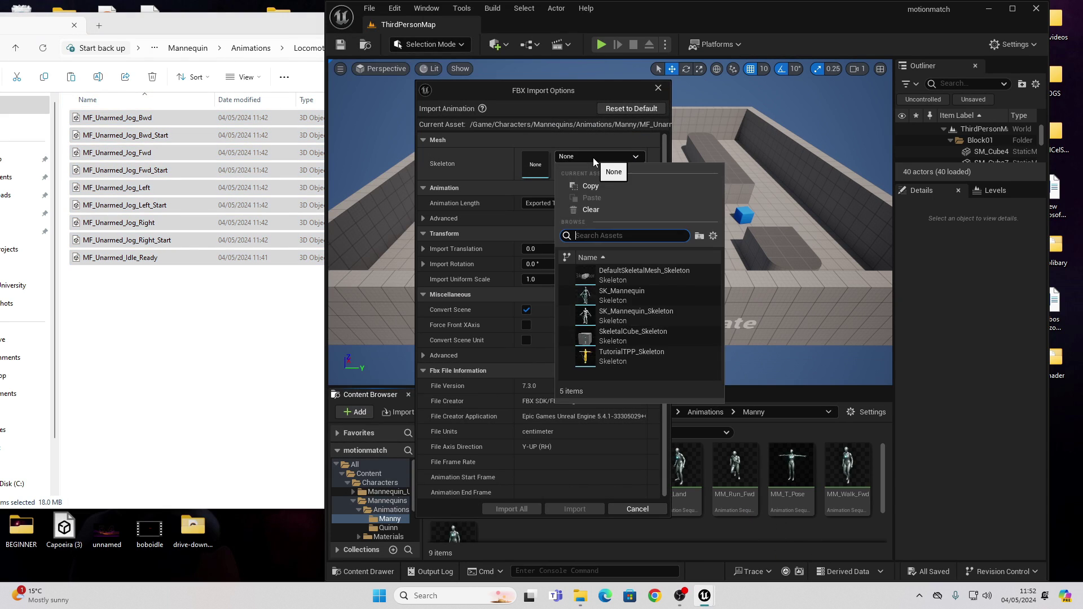
click(621, 293)
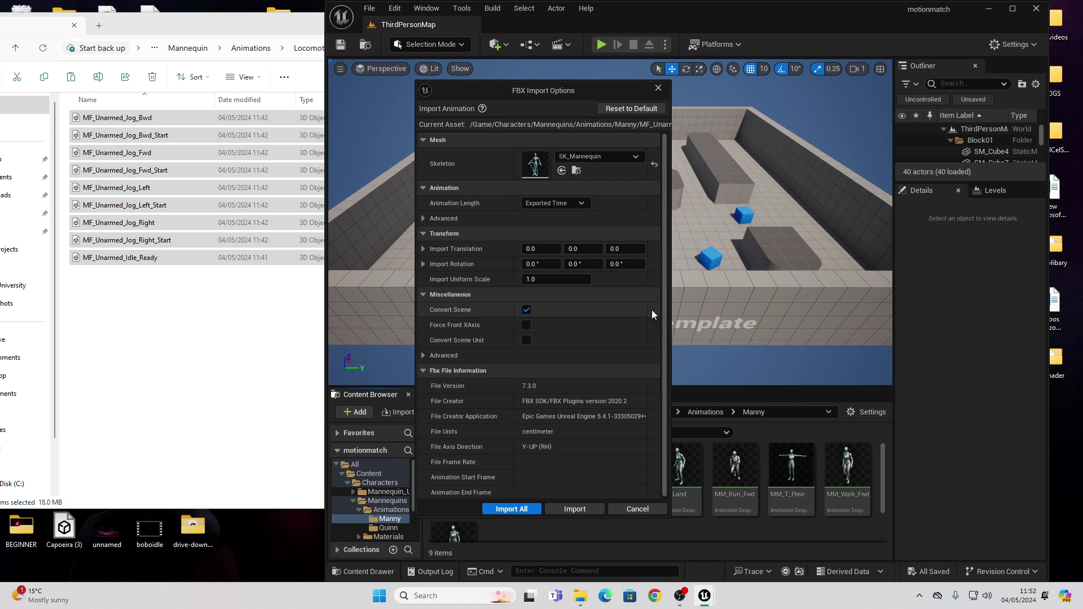
click(516, 510)
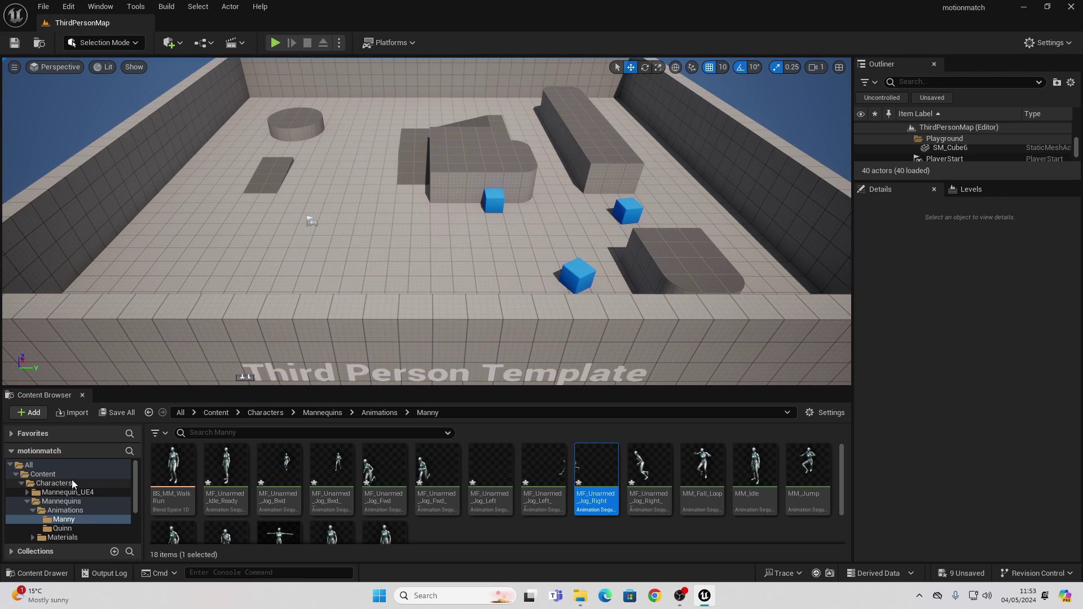
- Create a folder named MotionMatching directly under Content and open it
click(90, 475)
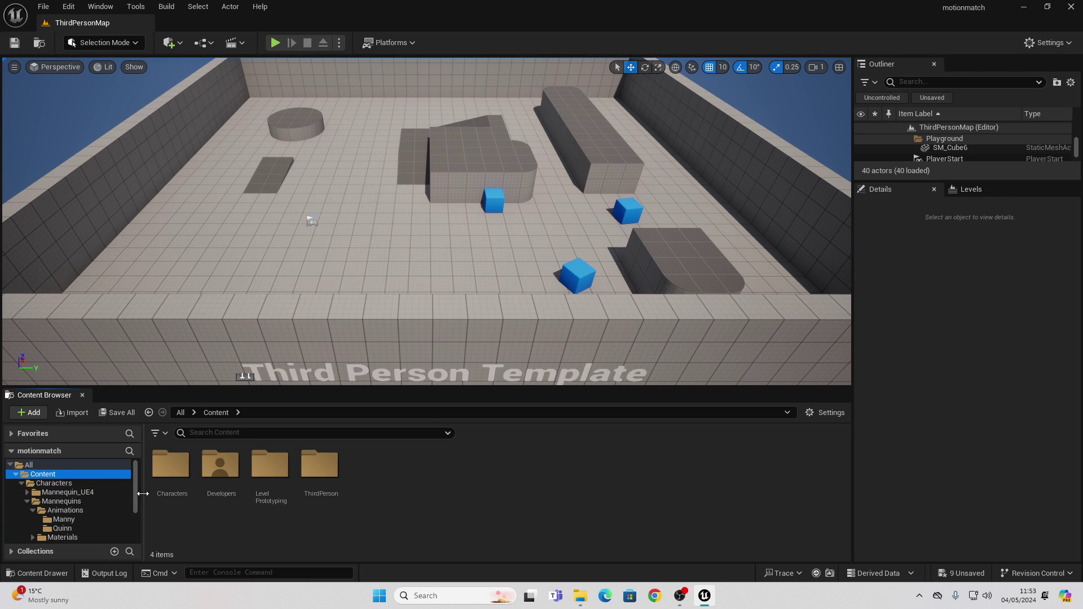
right_click(385, 485)
click(457, 118)
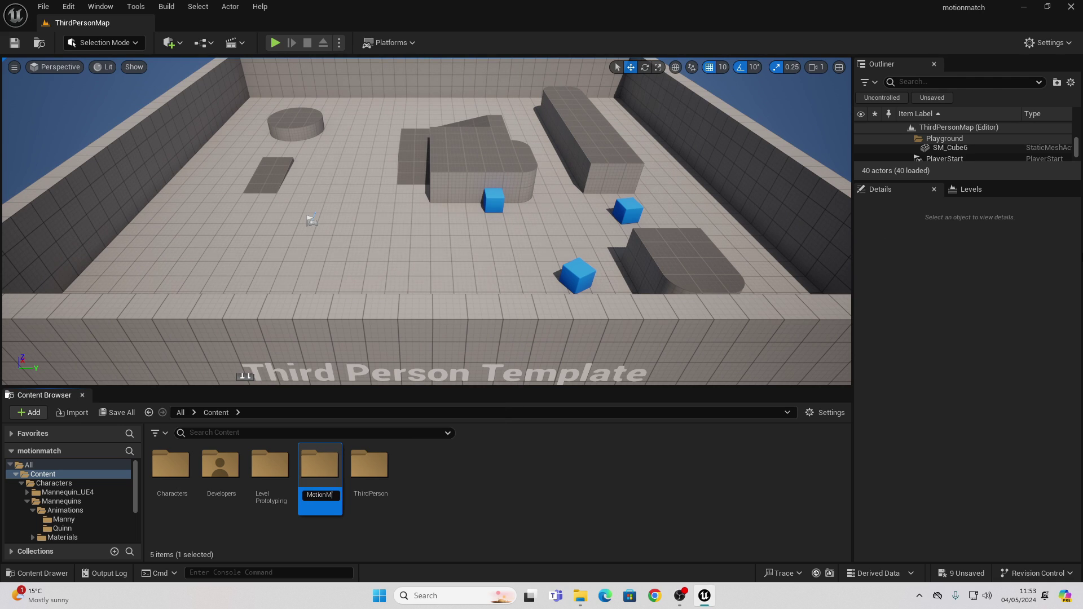
text(Motion Matching)
key(Return)
double_click(320, 473)
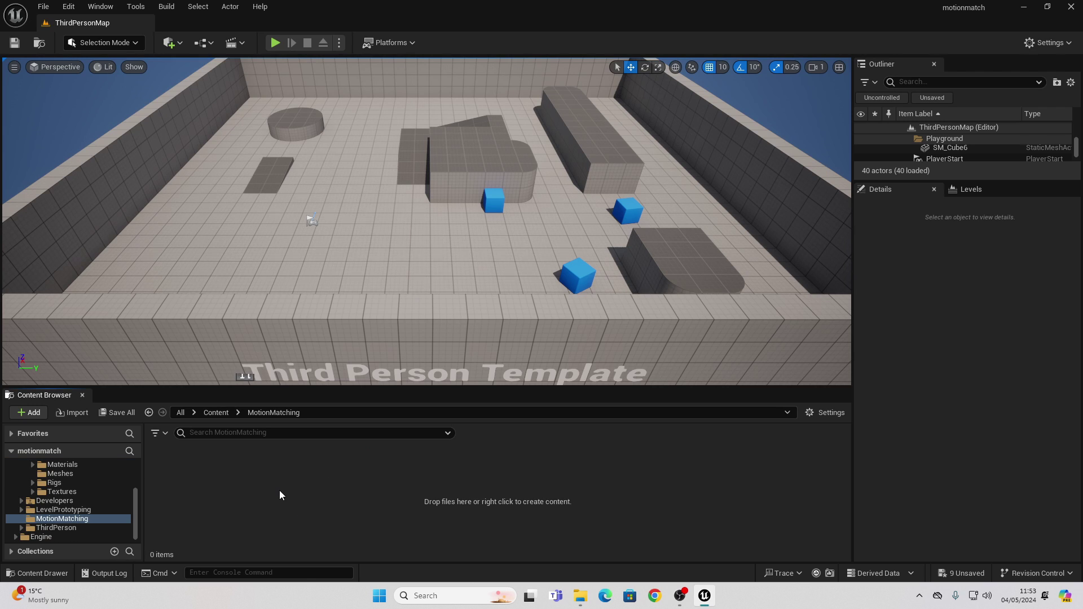
- Create a Pose Search Schema for the SK_Mannequin skeleton in the MotionMatching folder, keeping the default name
right_click(214, 492)
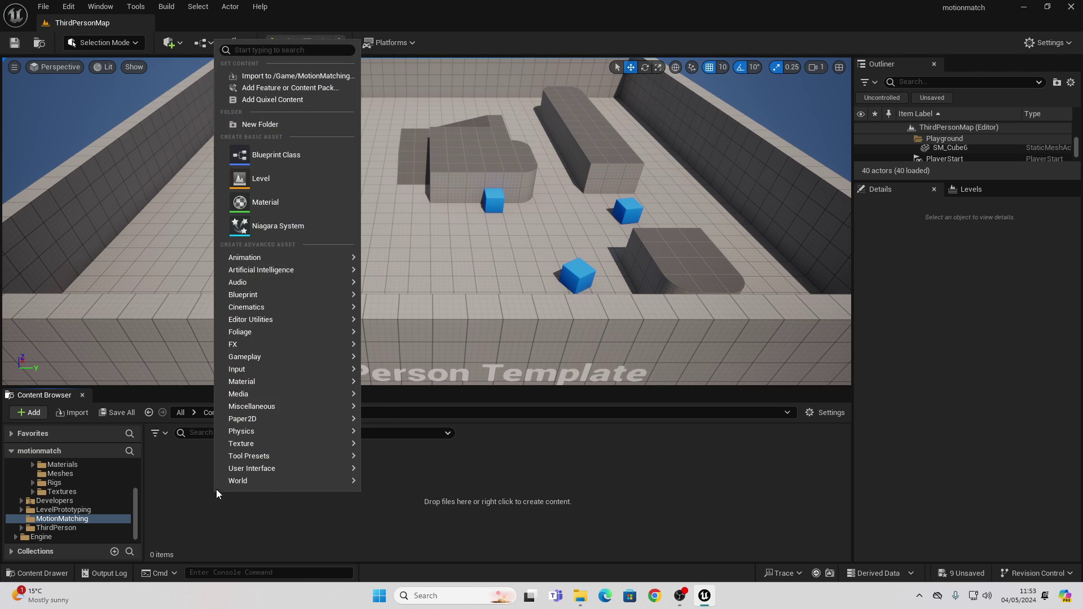
mouse_move(332, 257)
mouse_move(429, 534)
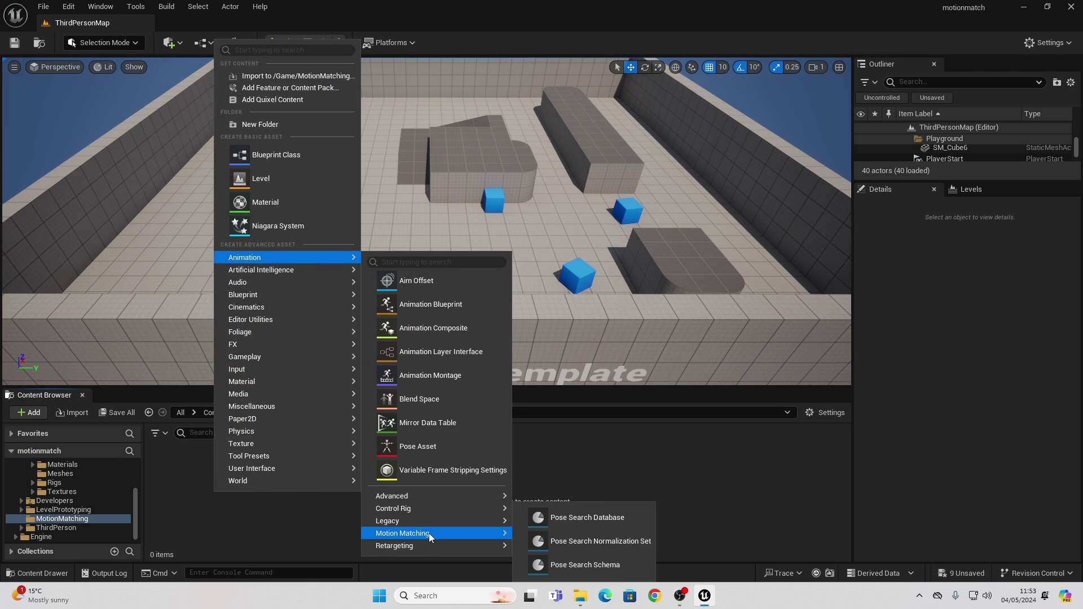
click(592, 568)
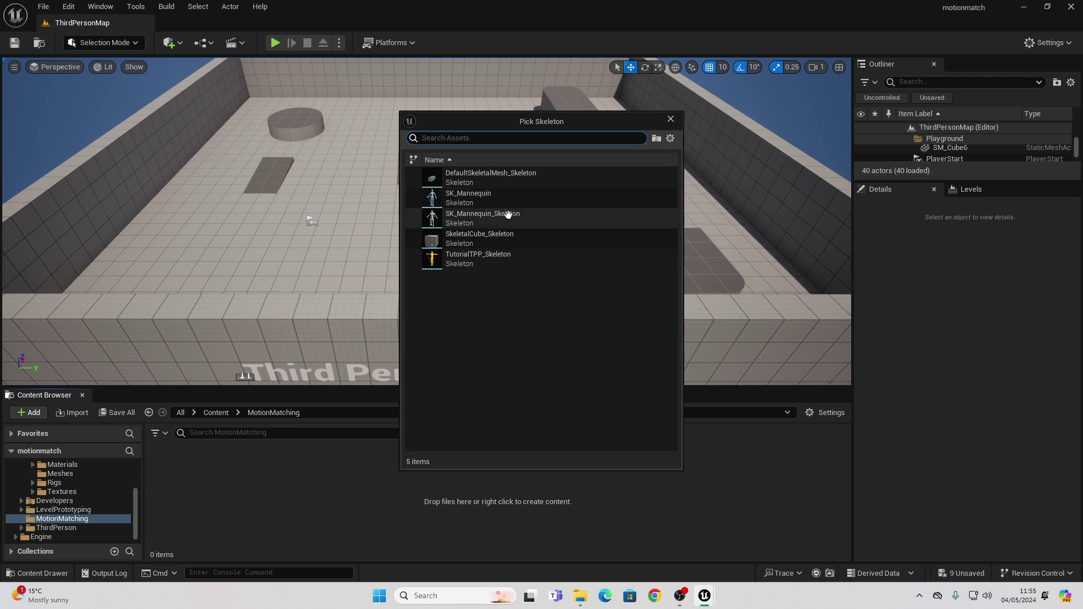
click(486, 217)
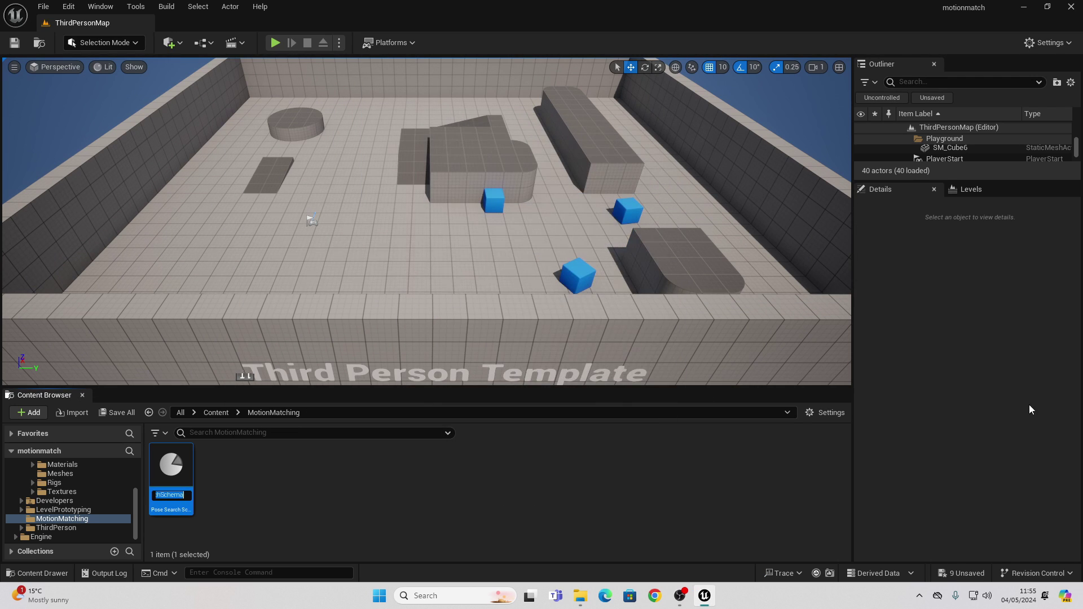
key(Return)
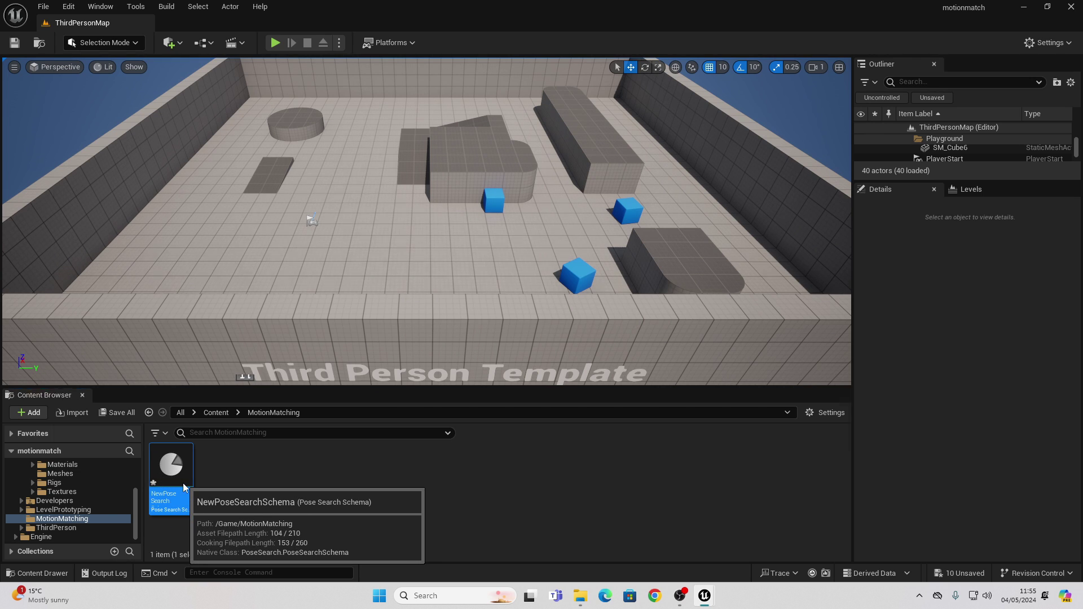
- Open NewPoseSearchSchema, examine its channels and assigned skeleton, and return to the level editor
double_click(182, 484)
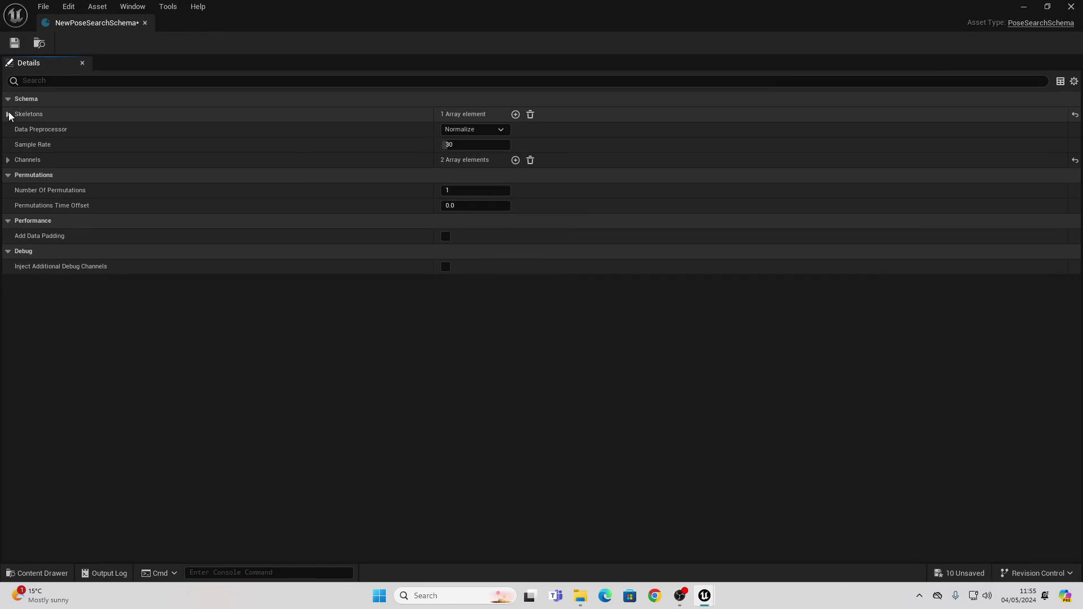
click(8, 160)
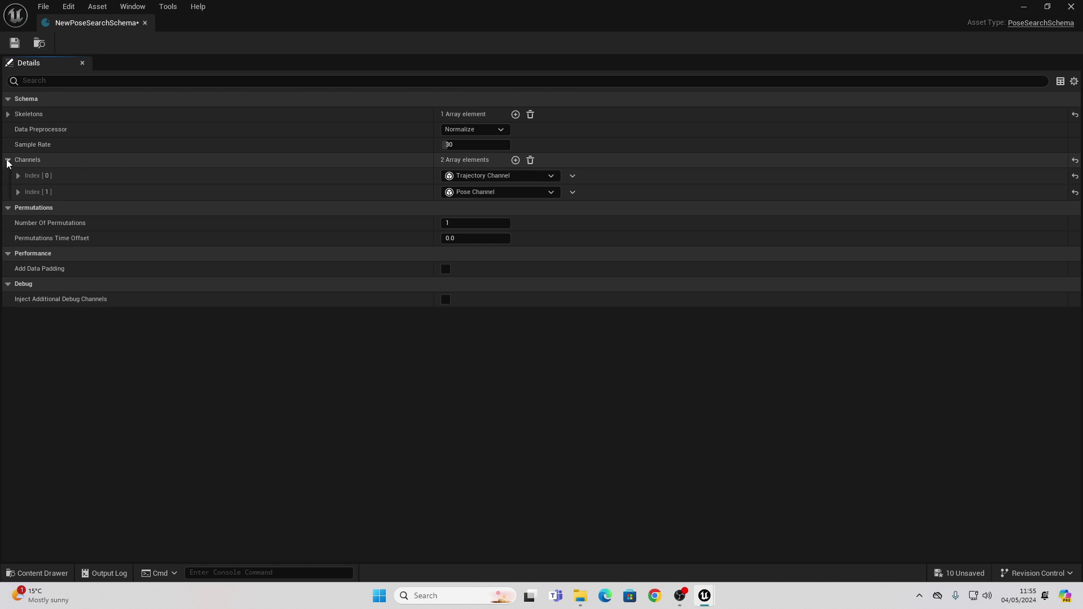
click(8, 114)
click(18, 130)
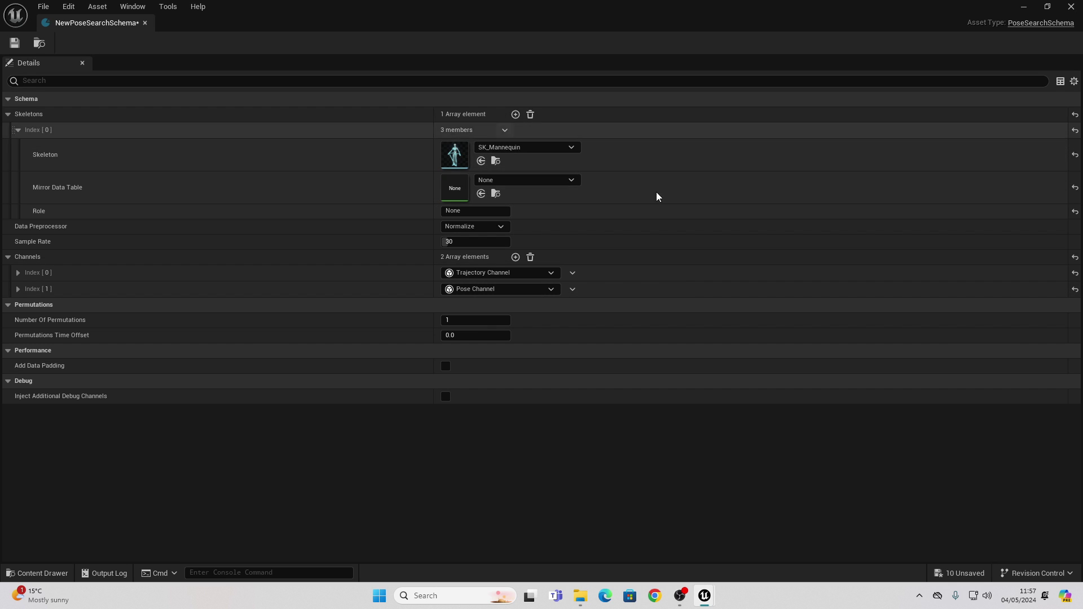
click(1022, 8)
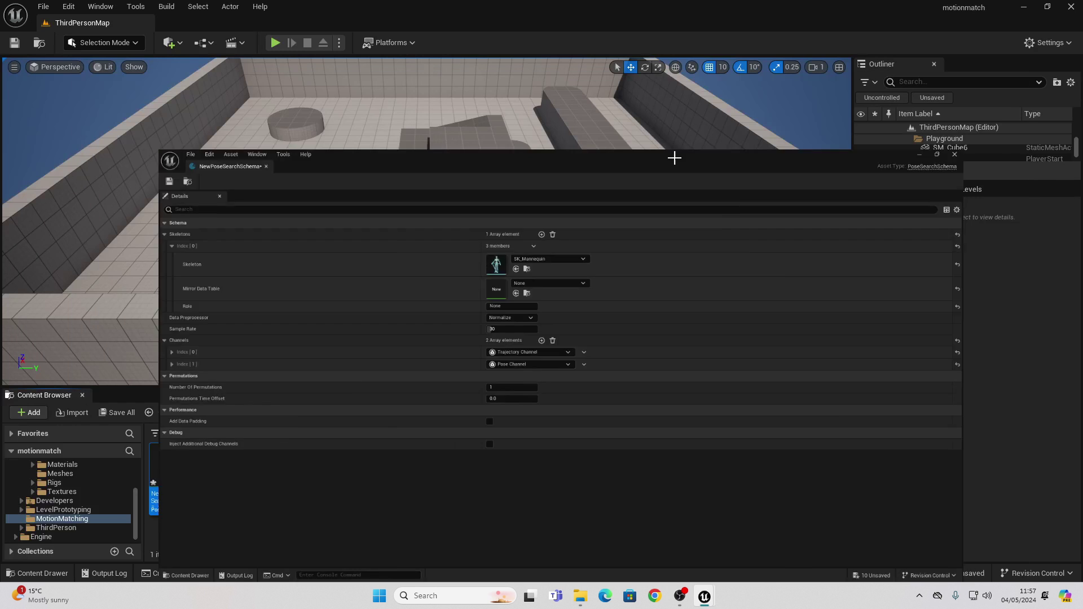
- Create a Pose Search Database in the MotionMatching folder based on NewPoseSearchSchema and name it Motionmatchingdatabase
right_click(265, 506)
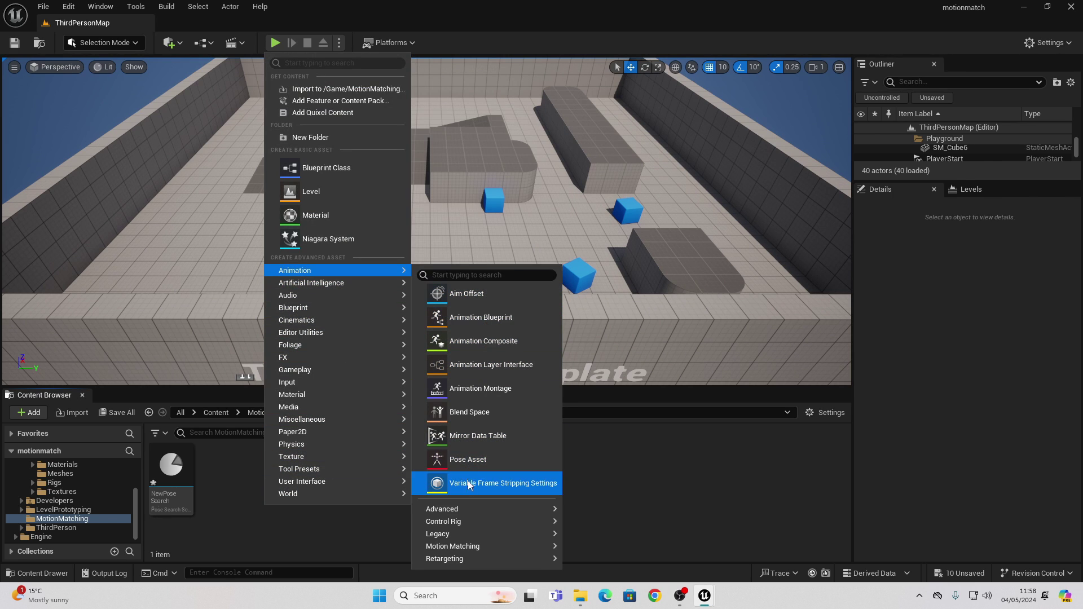
mouse_move(483, 546)
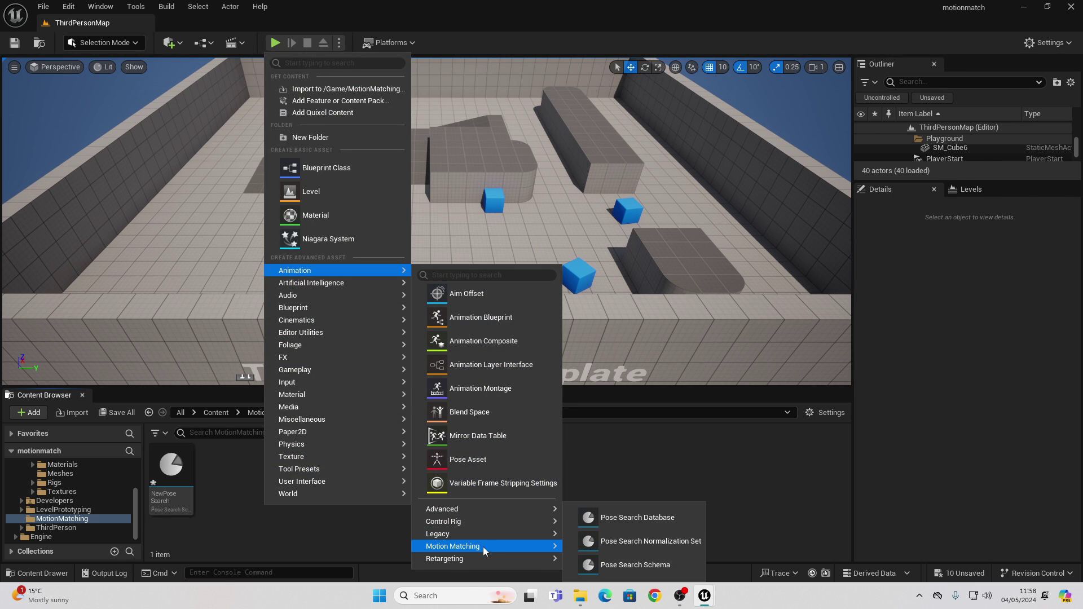
click(628, 520)
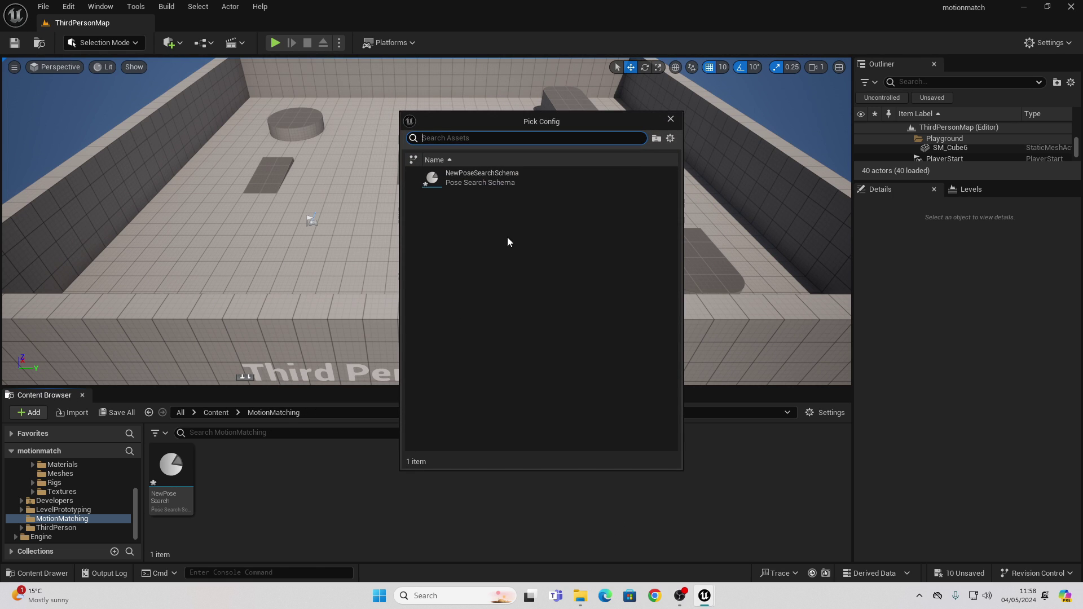
click(491, 178)
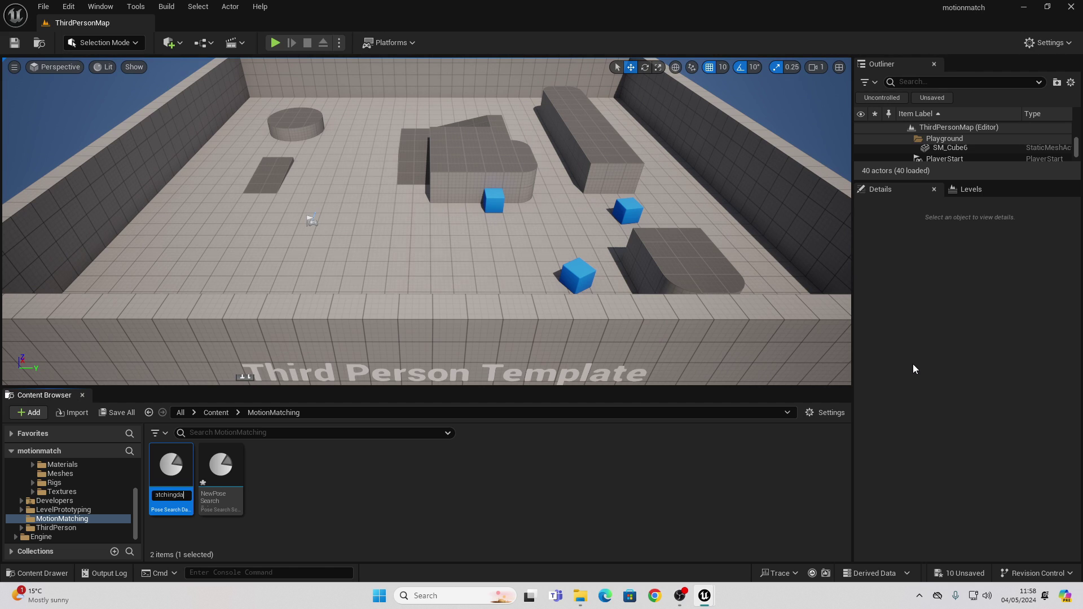
text(Motionmatchingdata)
key(Return)
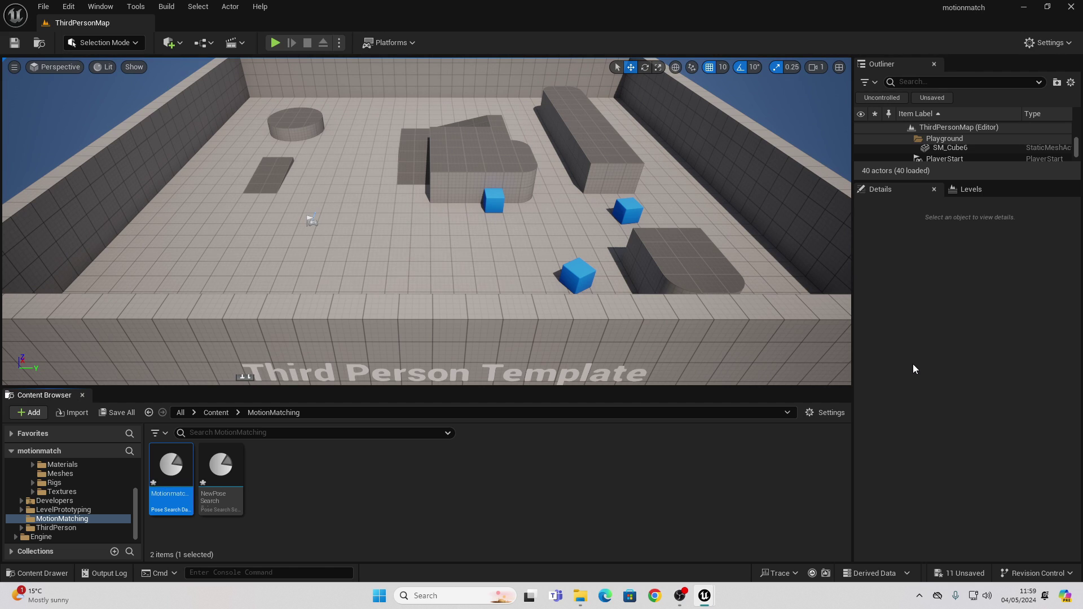
- Open Motionmatchingdatabase and add all the MF_Unarmed animations from the Mannequins Animations/Manny folder to its asset list
double_click(164, 486)
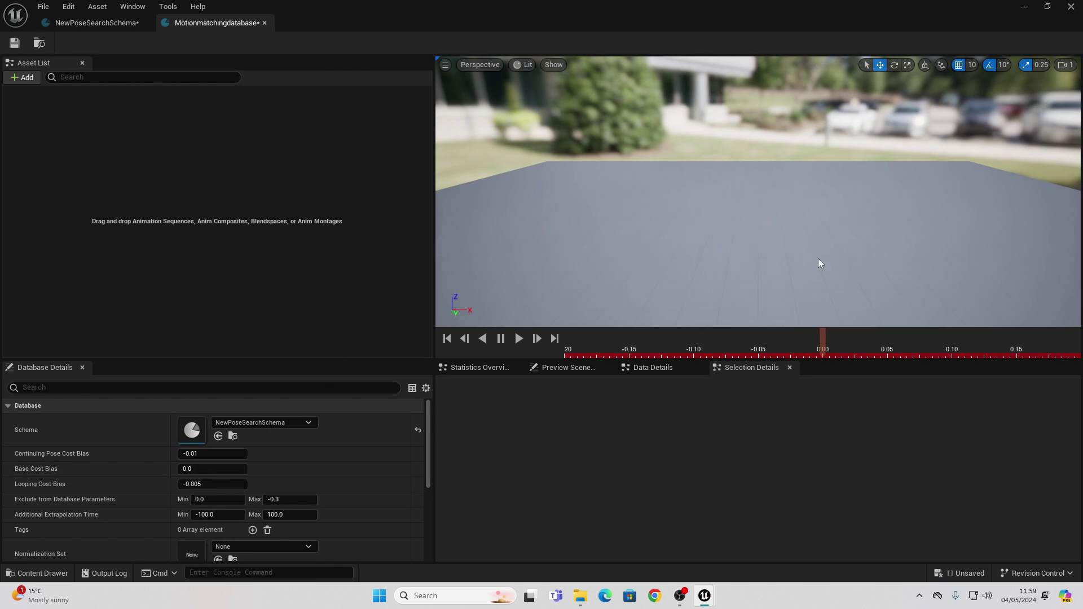
key(ctrl+space)
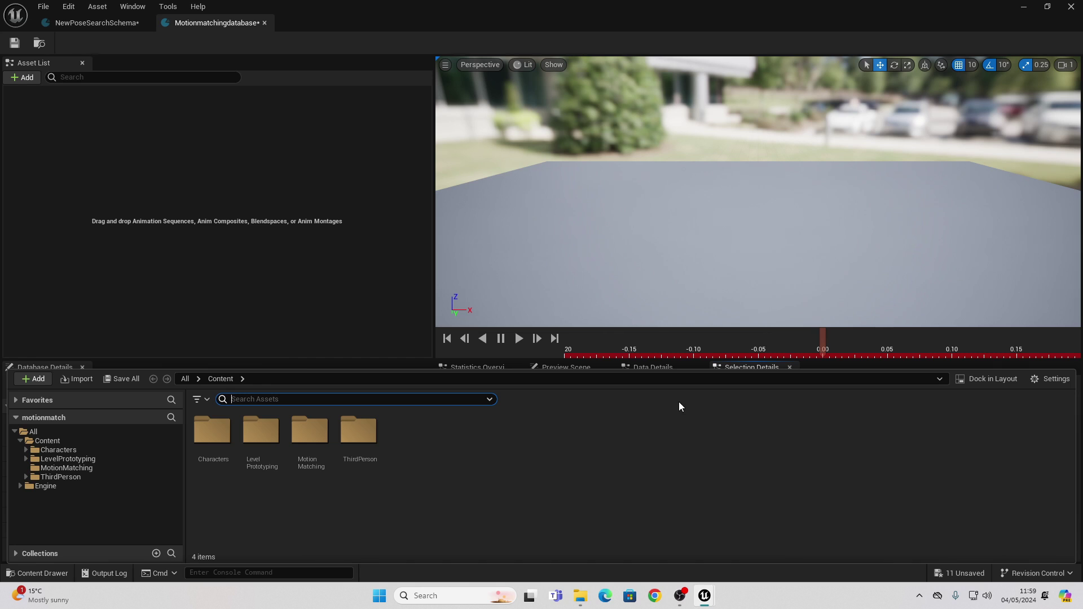
click(107, 451)
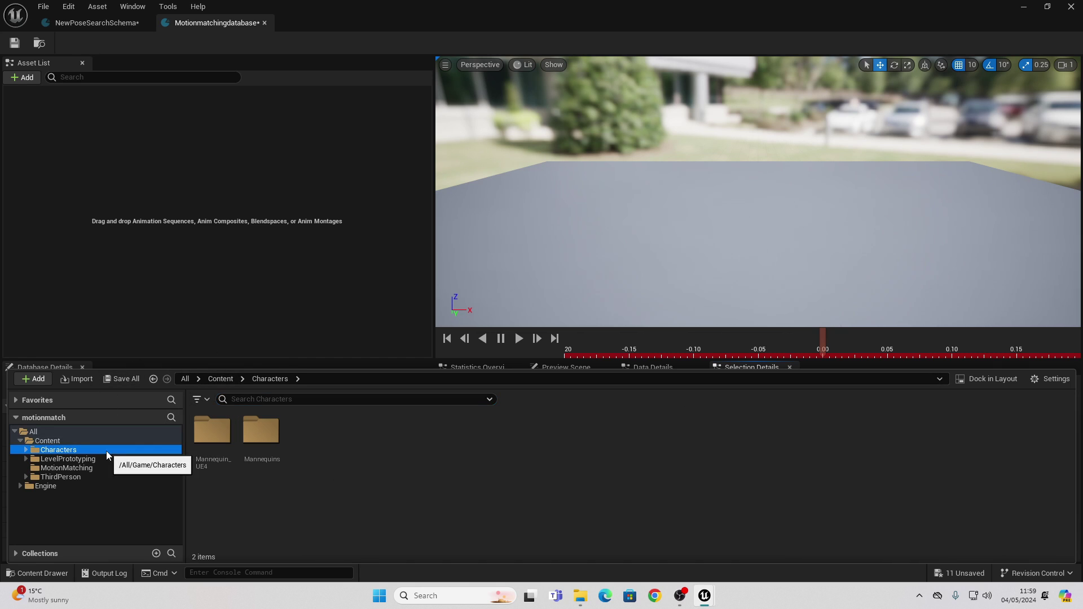
double_click(263, 463)
double_click(214, 451)
double_click(216, 449)
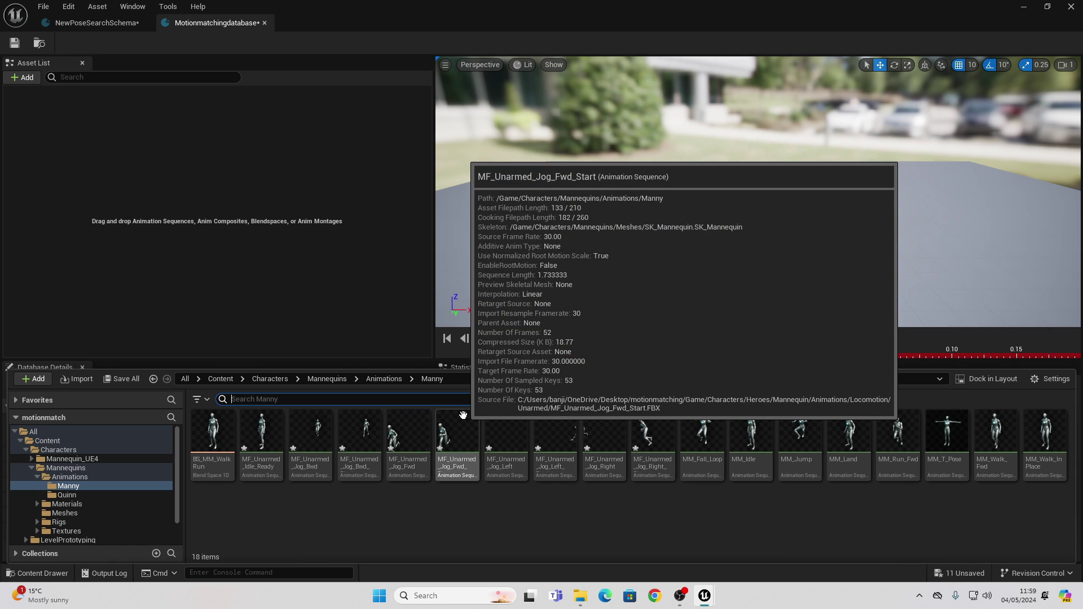
text(mf)
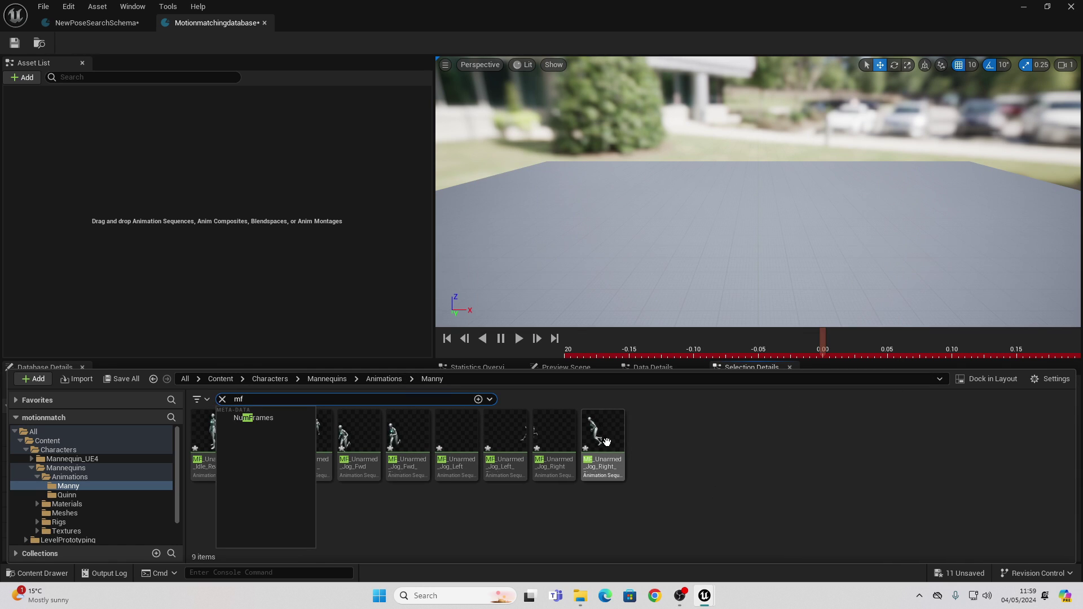
click(607, 442)
key(ctrl+a)
drag(600, 439, 184, 172)
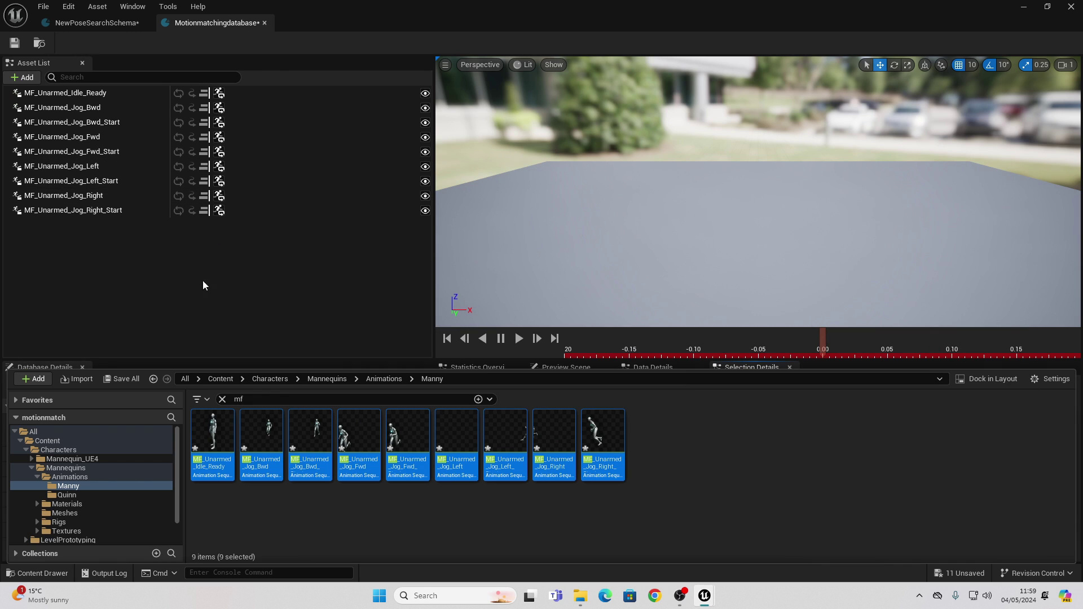
click(131, 259)
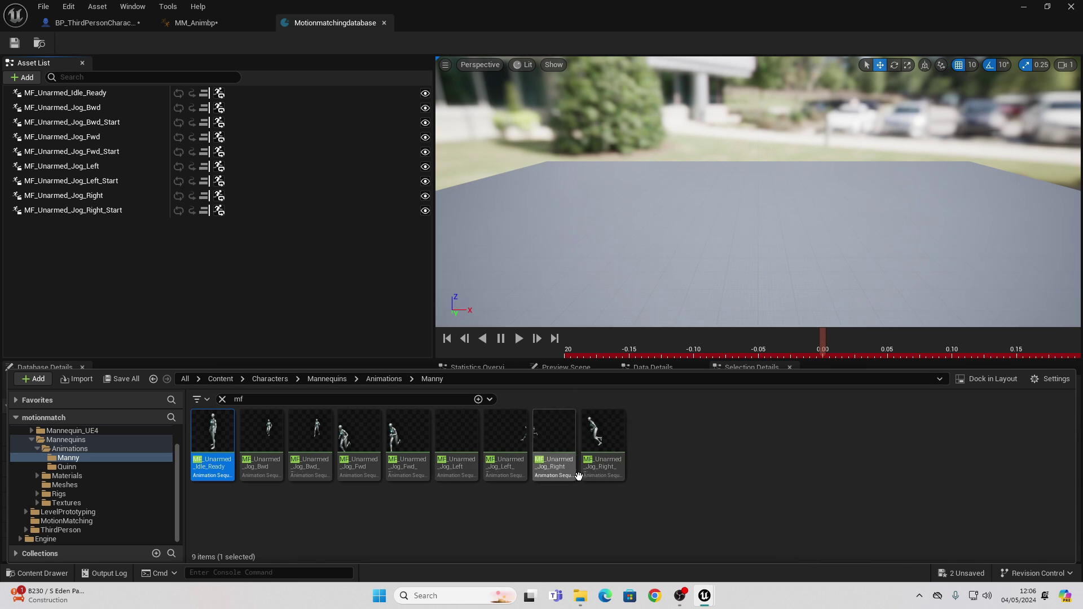
- Bulk-edit all MF_Unarmed animations in the Property Matrix, turning on EnableRootMotion and Force Root Lock, and save them
shift+click(605, 455)
right_click(605, 455)
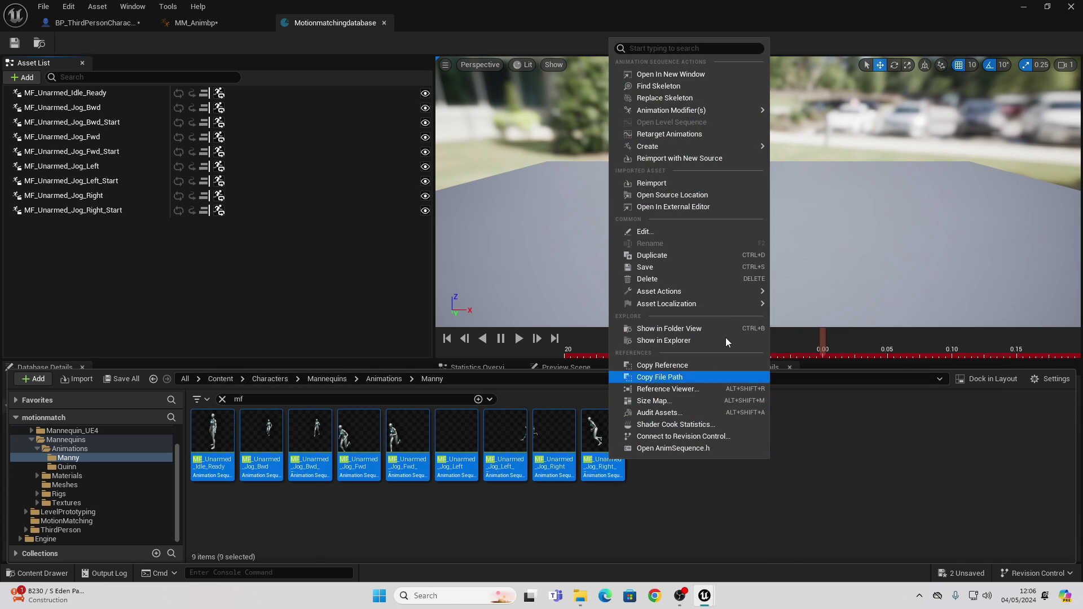
mouse_move(742, 292)
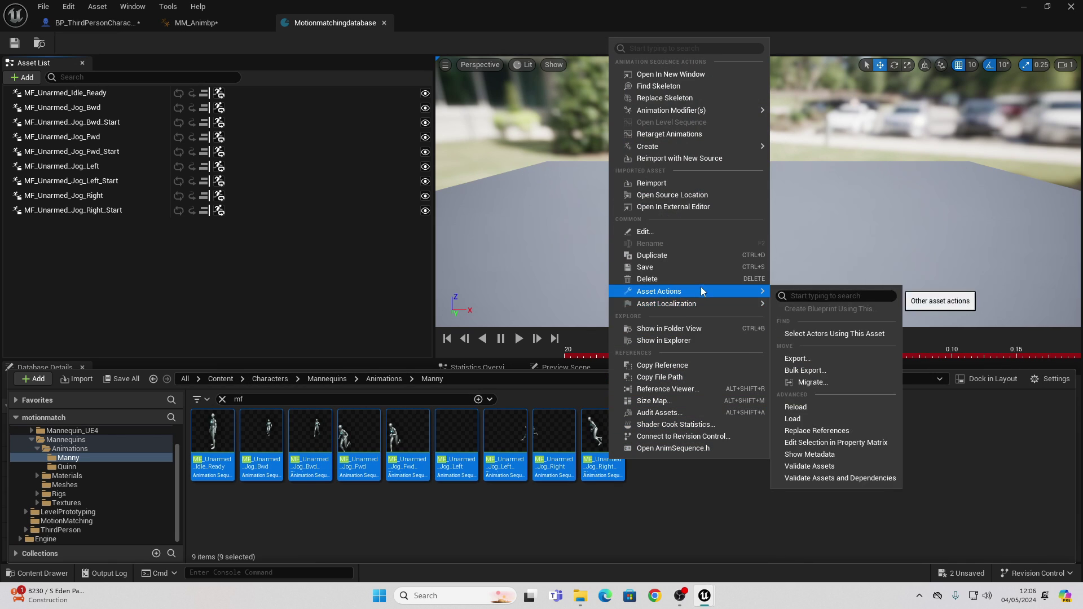
click(841, 445)
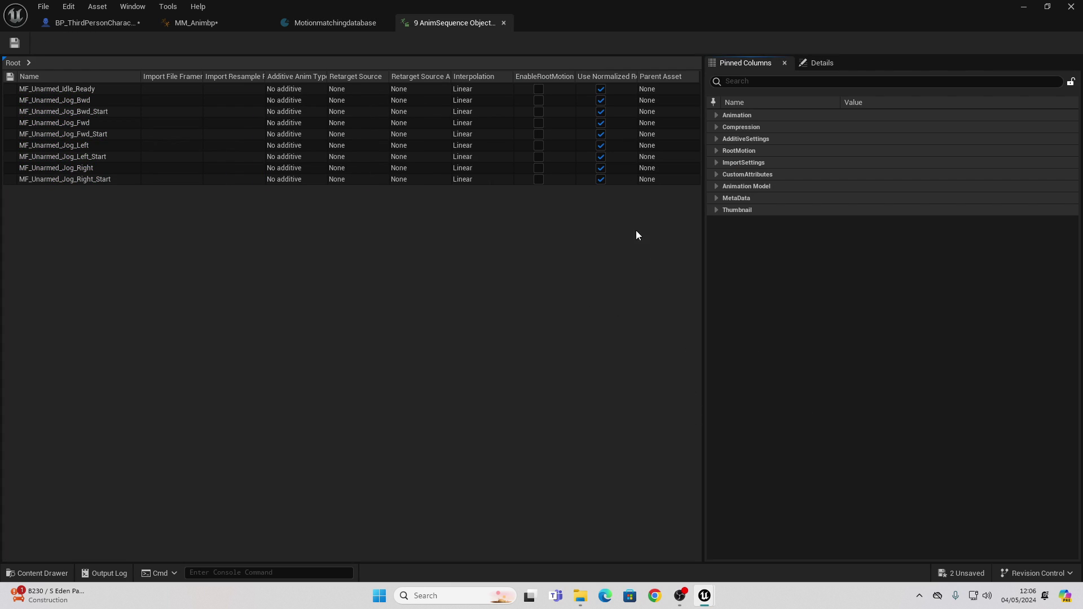
click(716, 151)
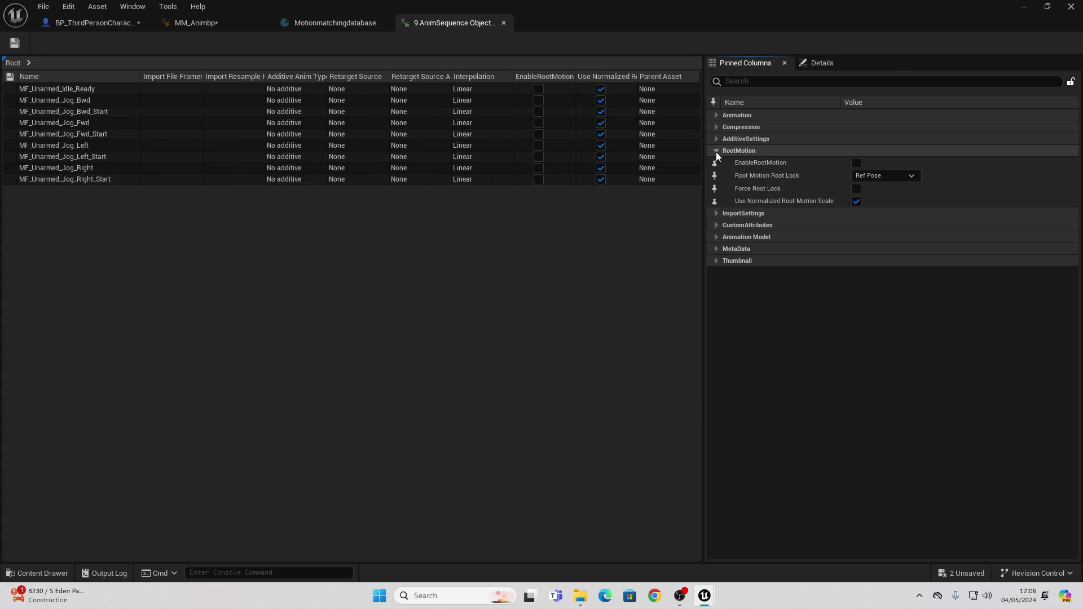
click(857, 163)
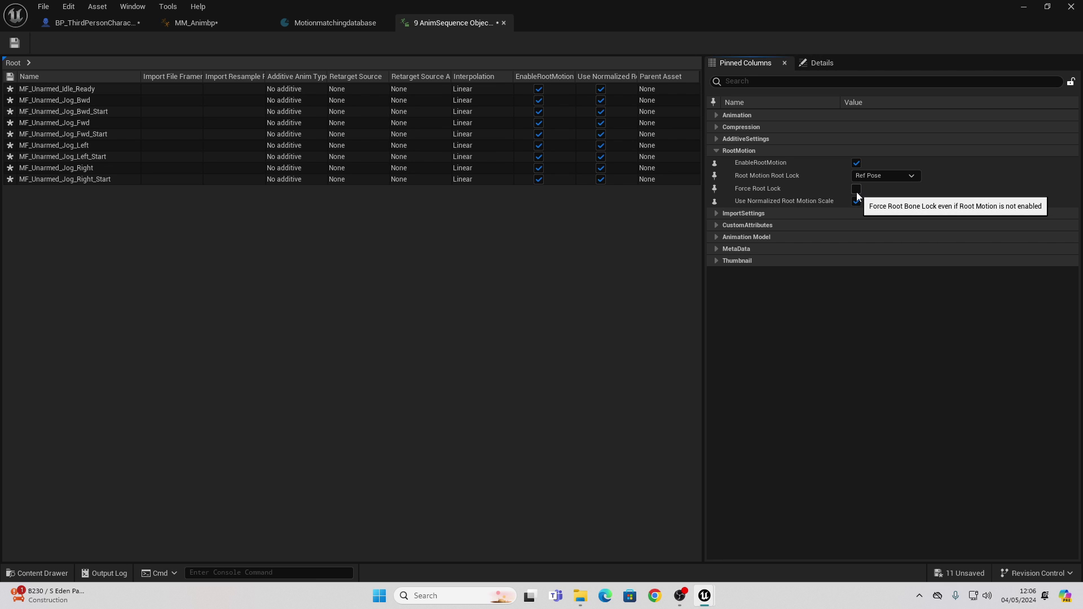
click(856, 190)
click(15, 42)
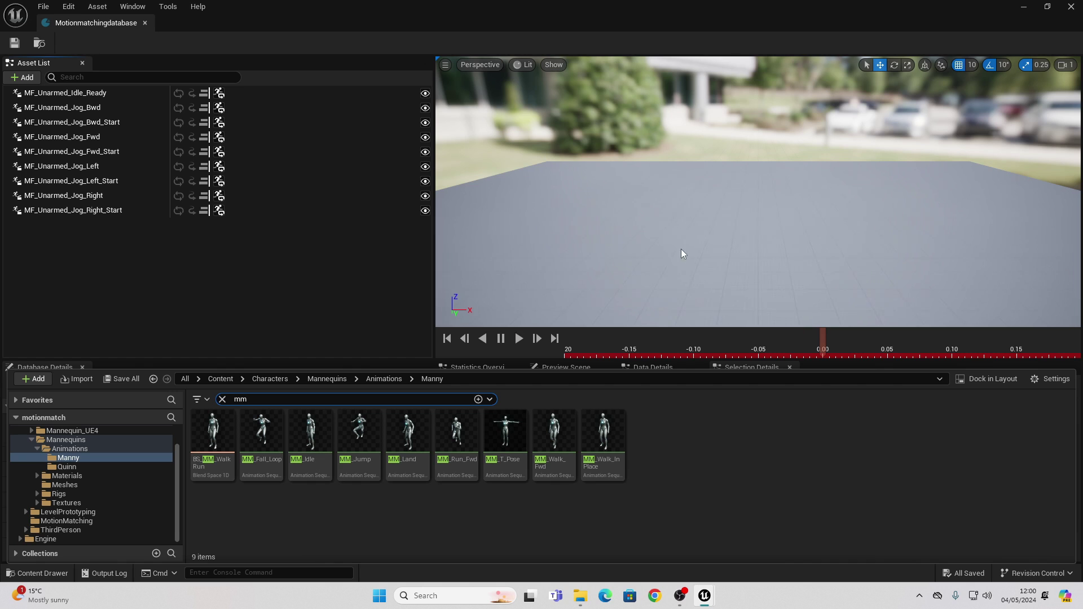
- Preview all the MF_Unarmed animations in the database's asset list together in the viewport and return to the level editor
click(69, 213)
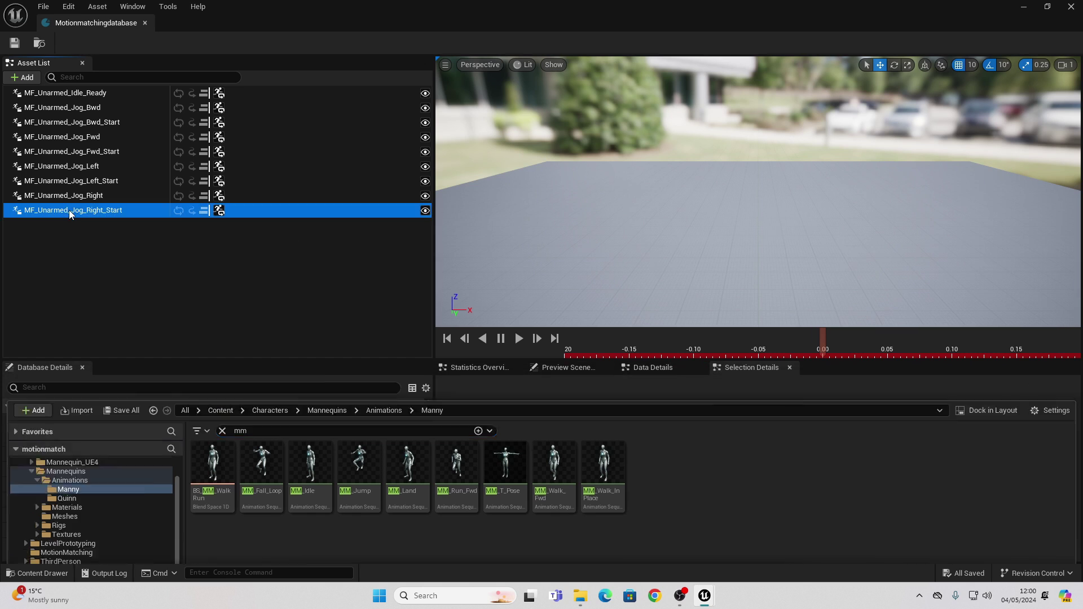
shift+click(64, 93)
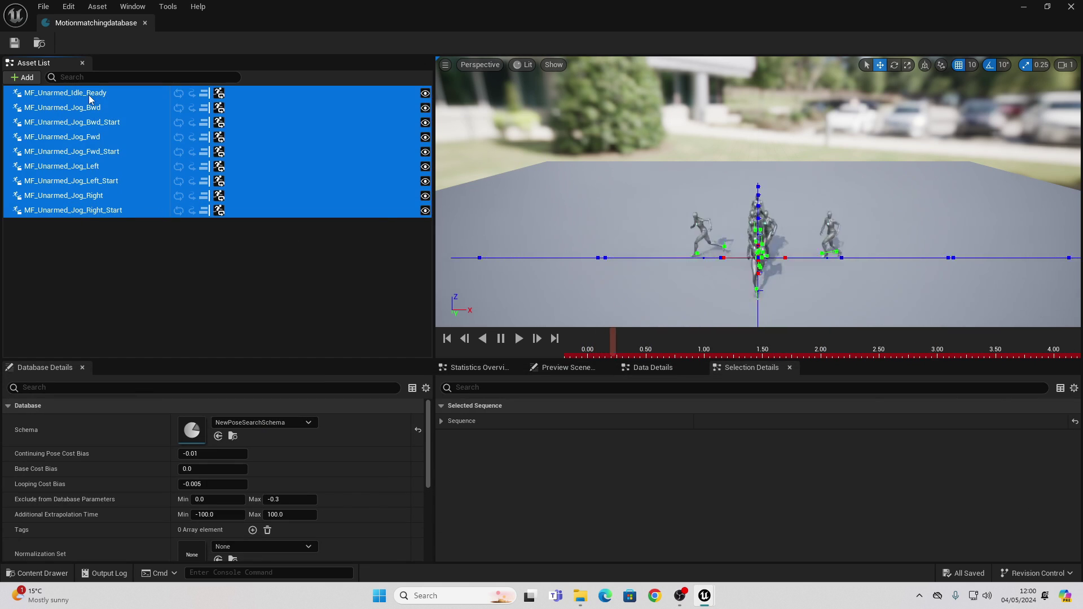
key(w)
right_drag(910, 166, 818, 96)
key(s)
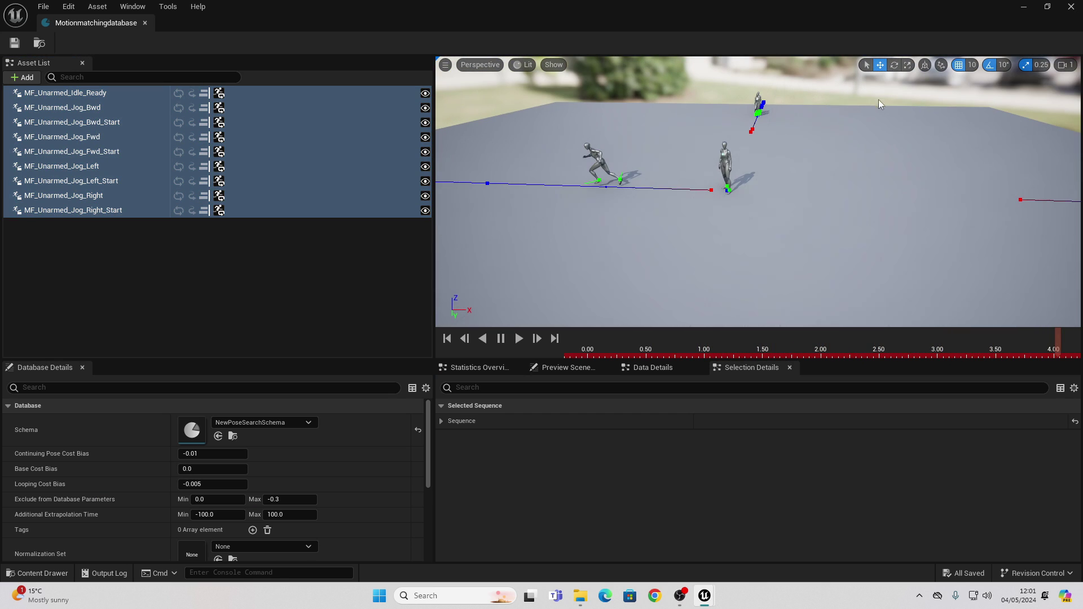
click(1024, 7)
- Add a Character Trajectory component to BP_ThirdPersonCharacter, keeping its default name, compile the blueprint and return to the level editor
click(89, 520)
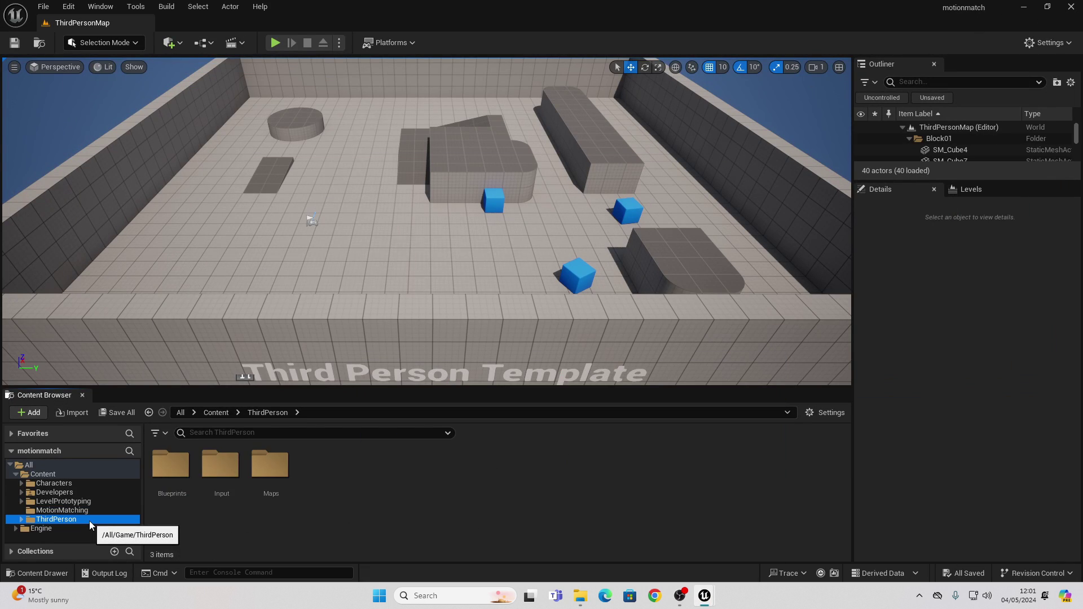
double_click(168, 485)
double_click(167, 494)
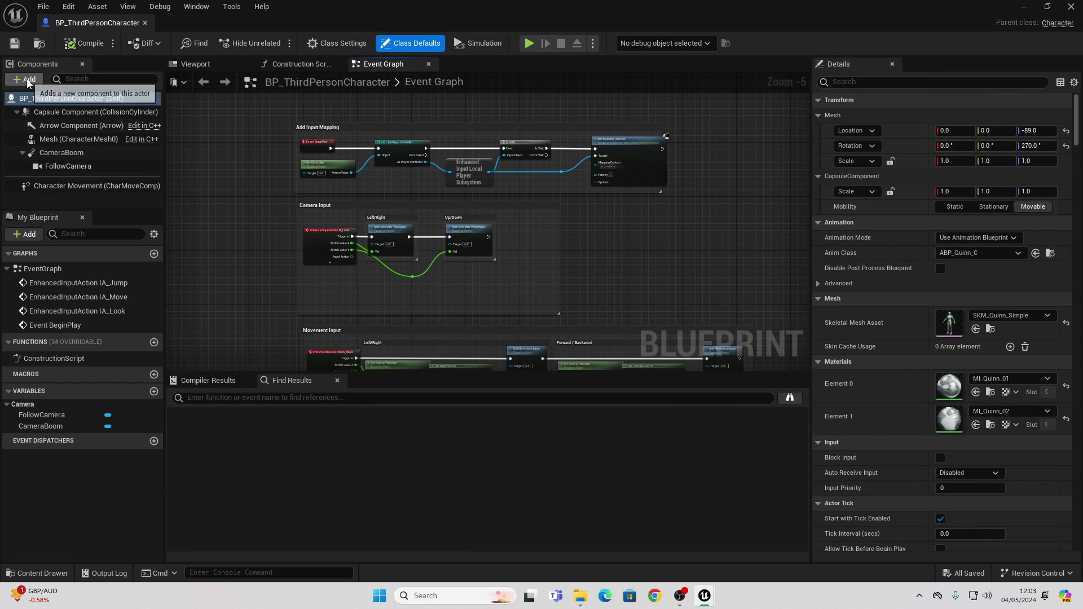
click(27, 80)
text(char)
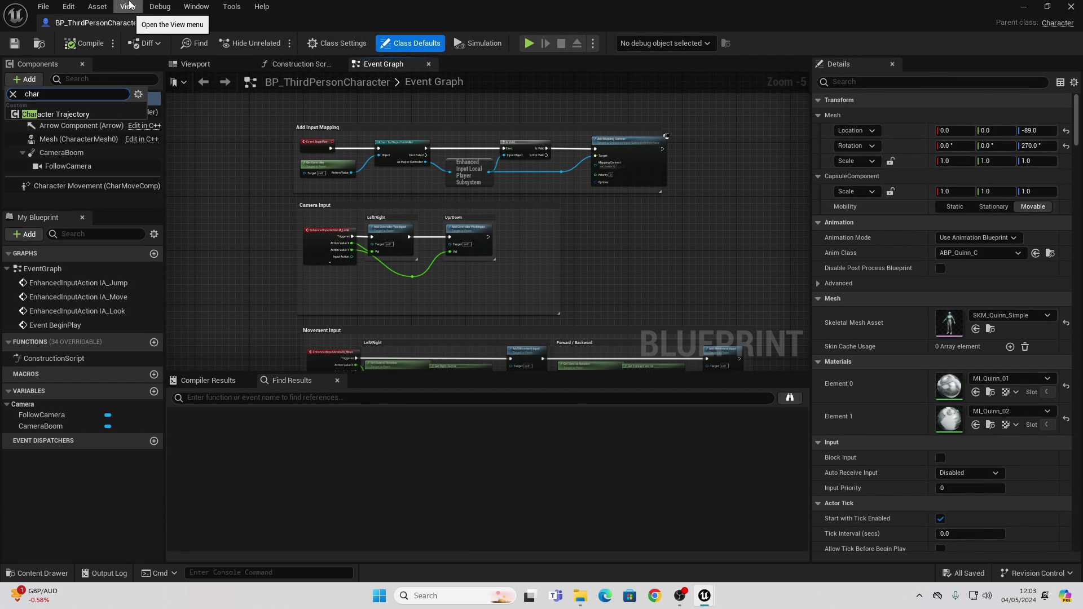
click(62, 114)
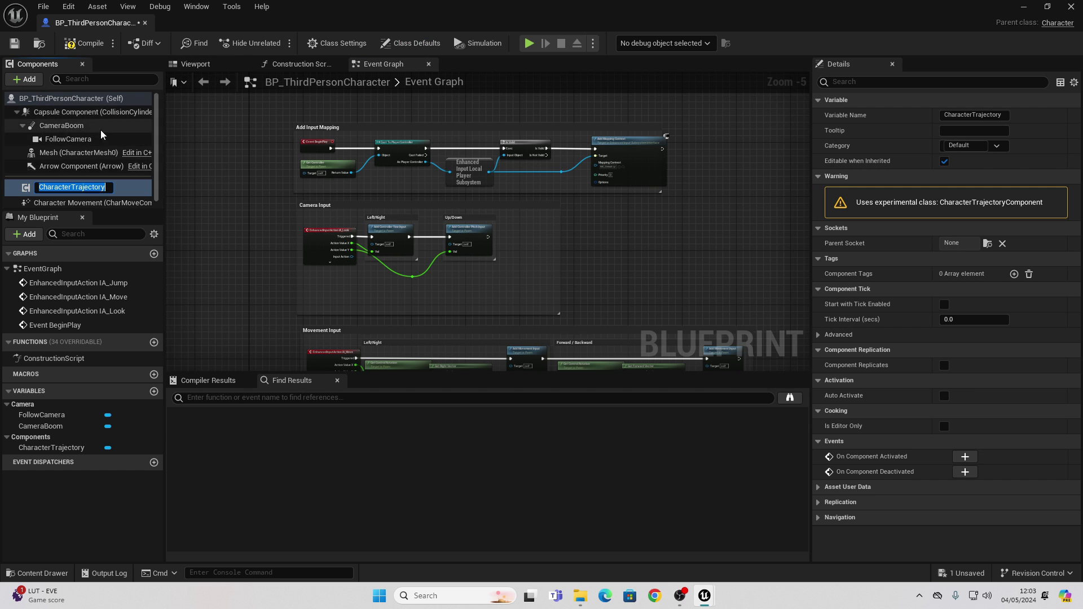
click(84, 43)
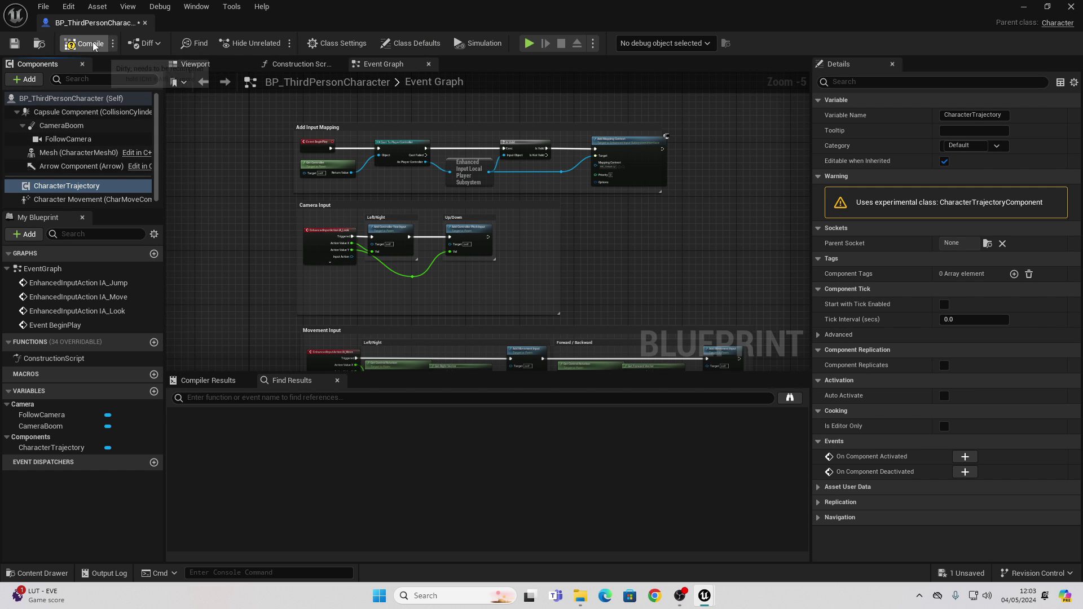
click(1025, 8)
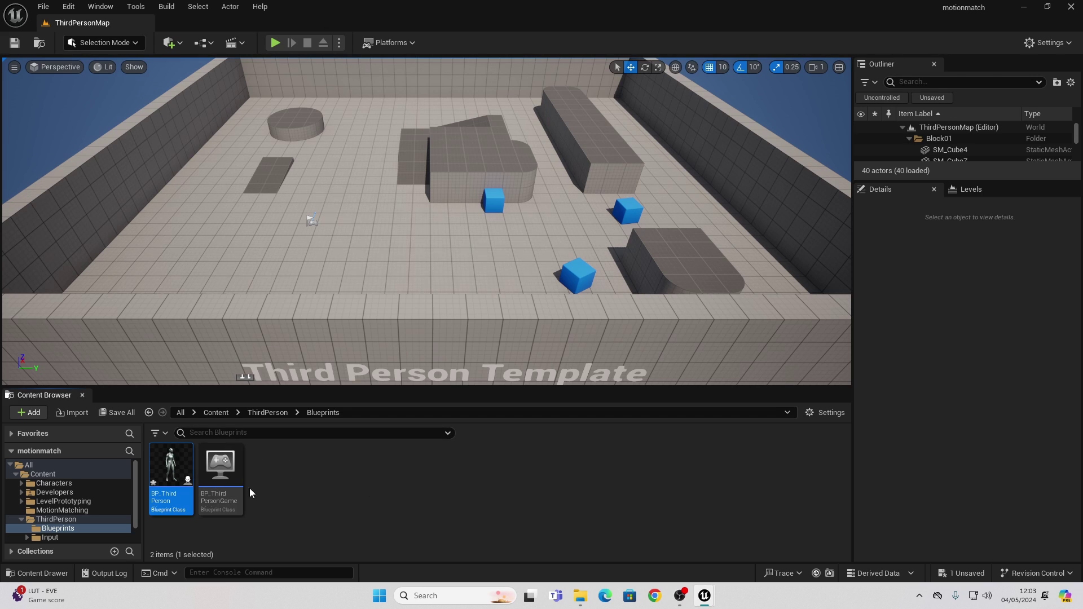
- Create an Animation Blueprint for the SK_Mannequin skeleton in the MotionMatching folder and name it MM_Animbp
click(79, 511)
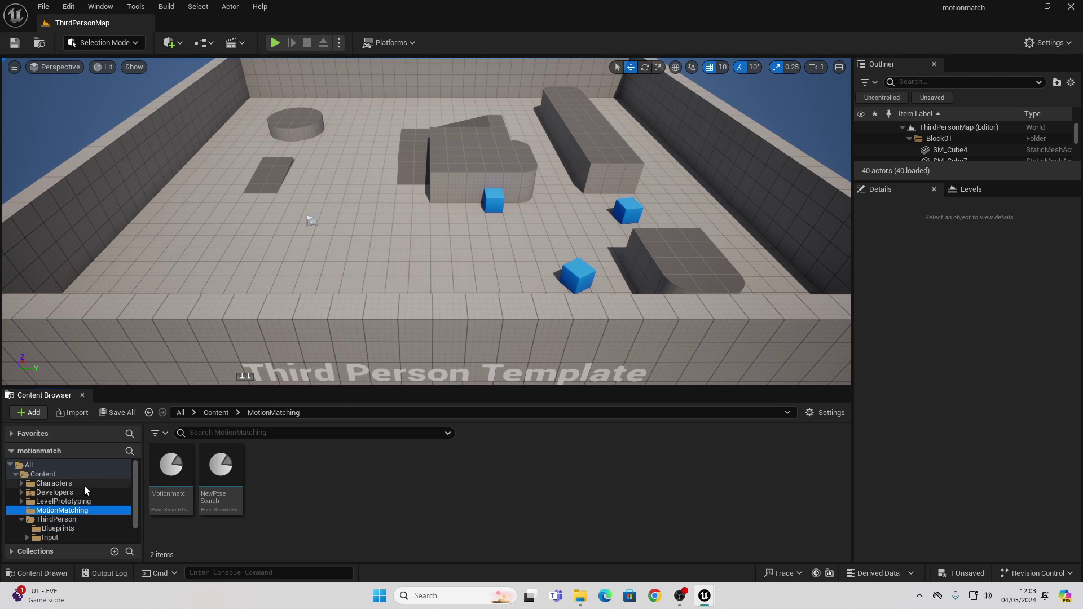
right_click(318, 500)
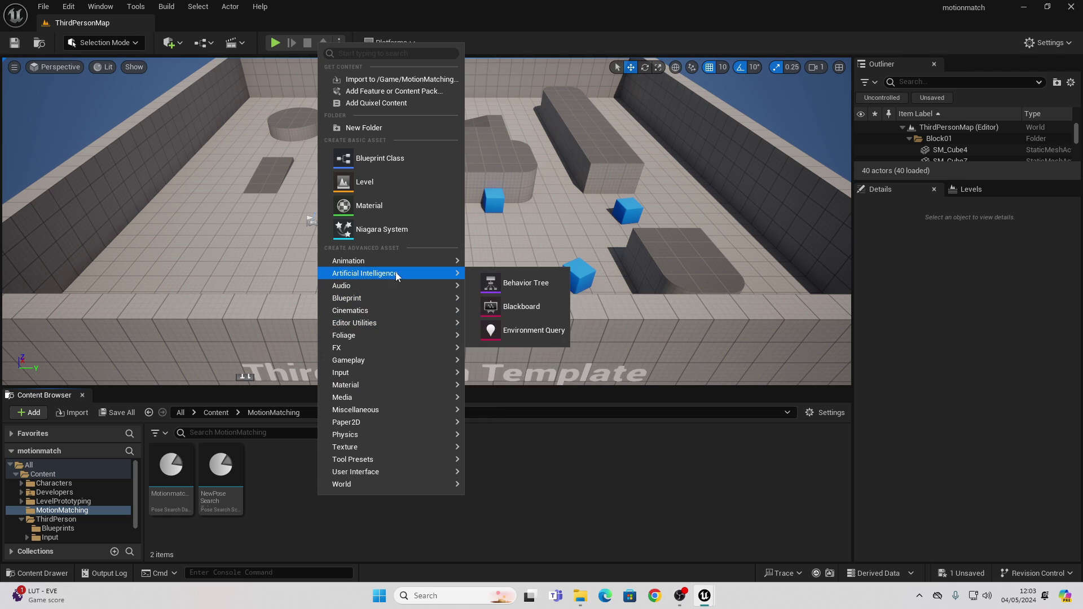
mouse_move(394, 261)
click(544, 307)
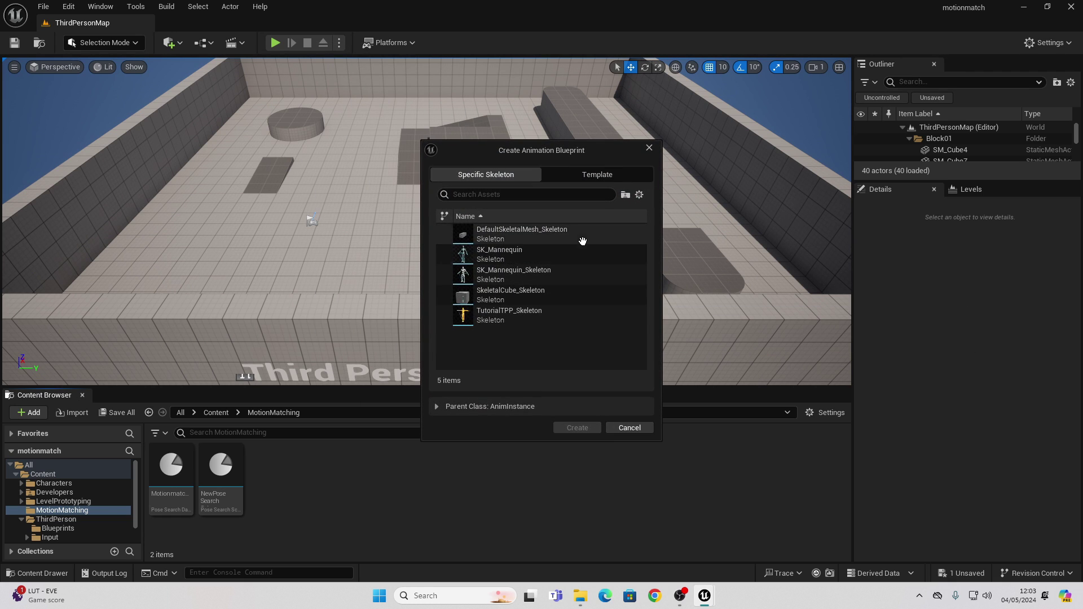
click(516, 255)
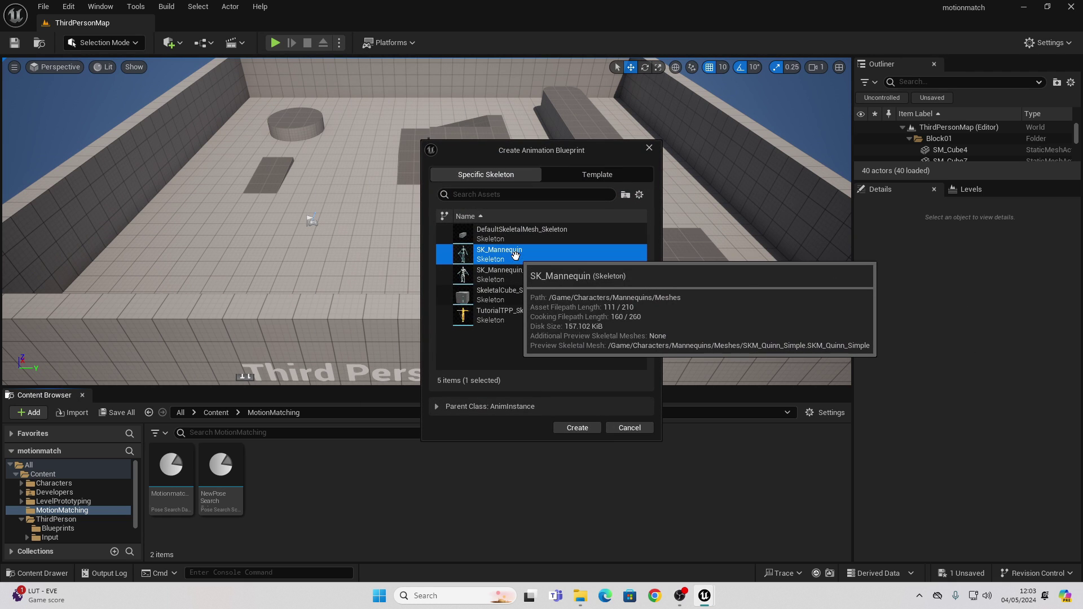
click(576, 427)
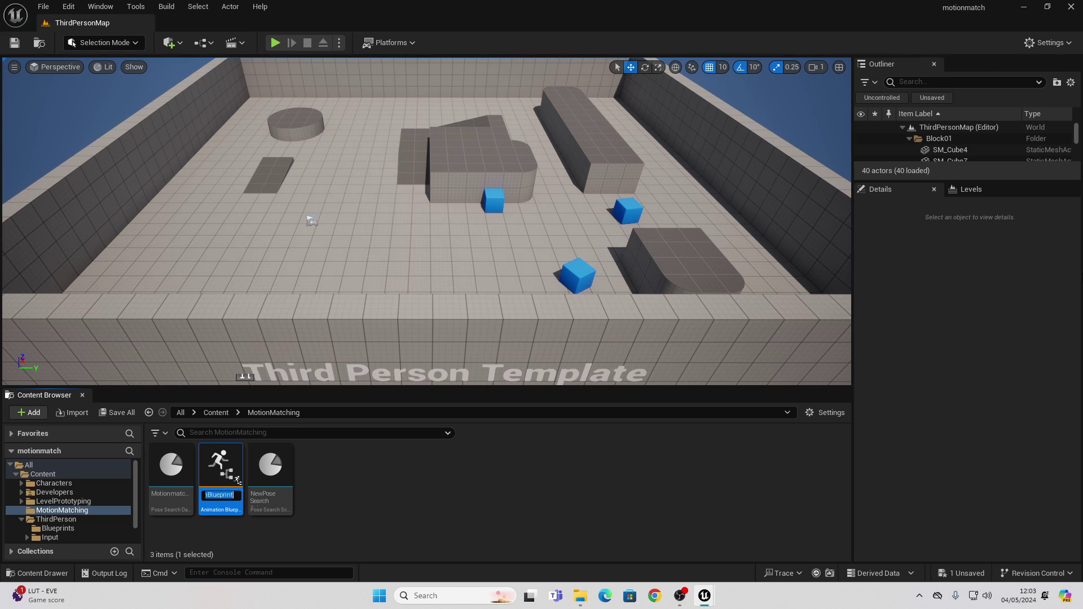
text(MM_Animbp)
key(Return)
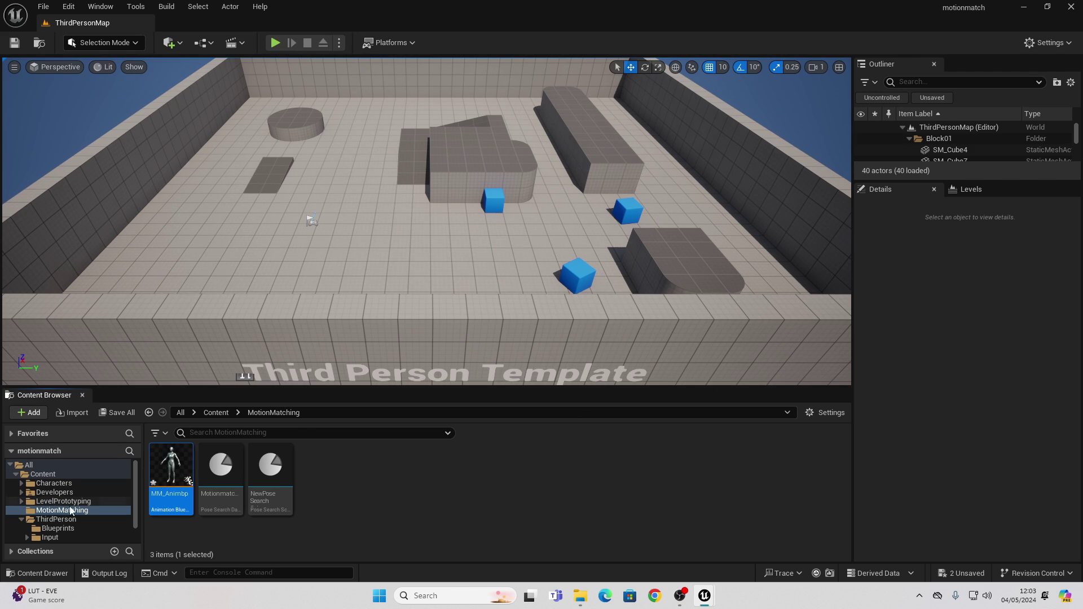
- Set the Anim Class of the BP_ThirdPersonCharacter mesh to MM_Animbp, compile the blueprint and return to the level editor
click(58, 529)
double_click(171, 468)
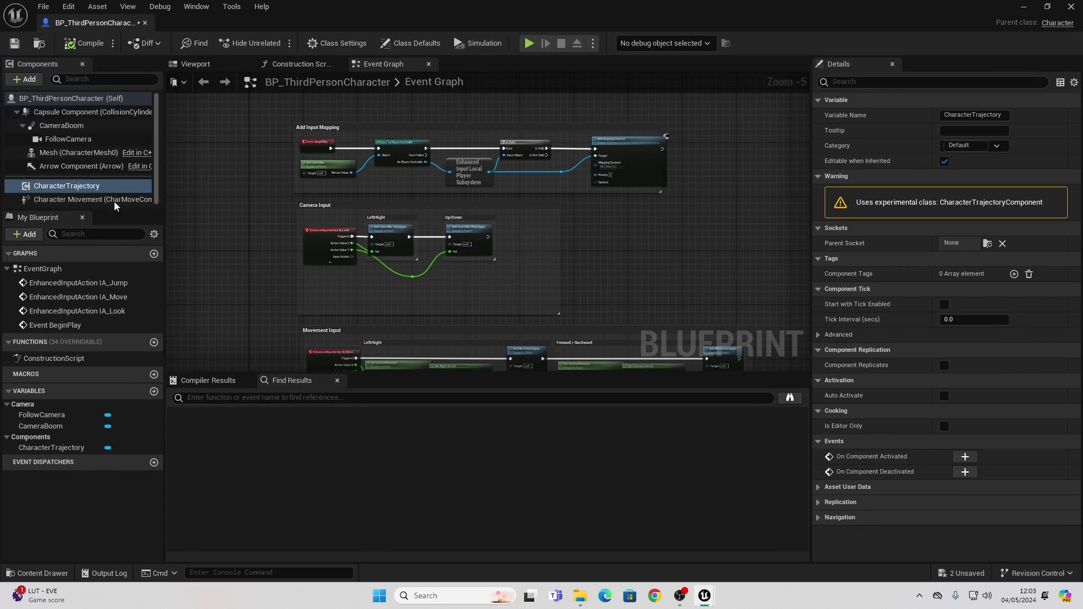
click(76, 156)
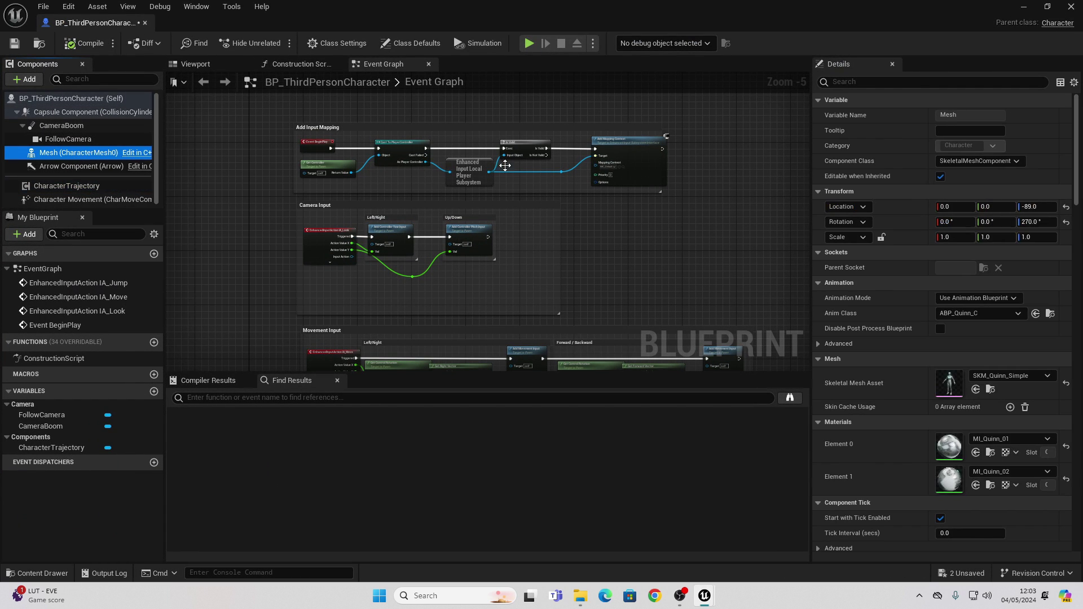
click(990, 313)
text(m)
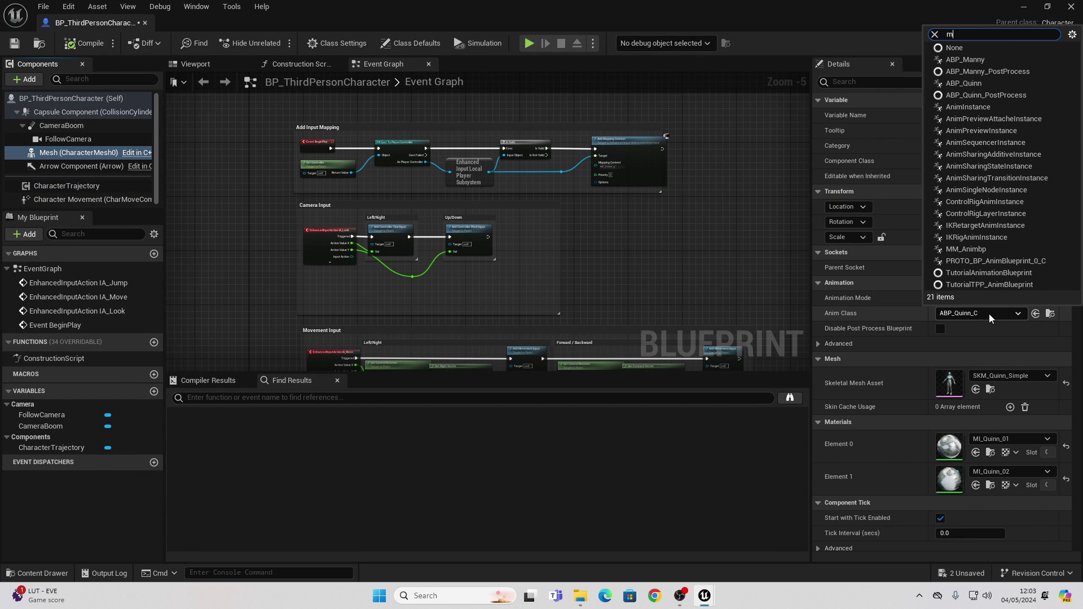
text(m)
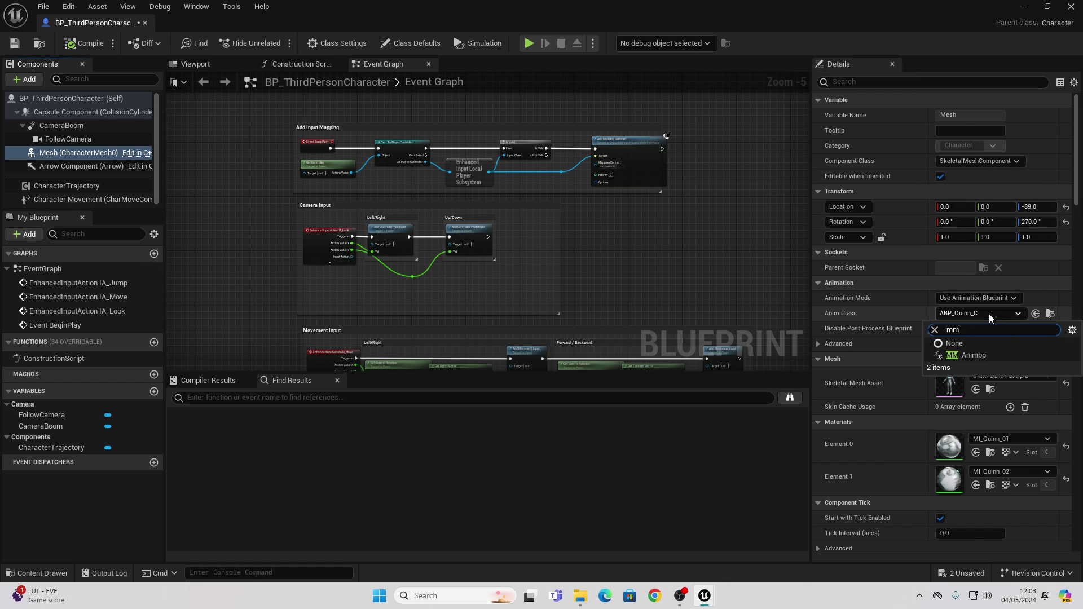
click(972, 355)
click(90, 43)
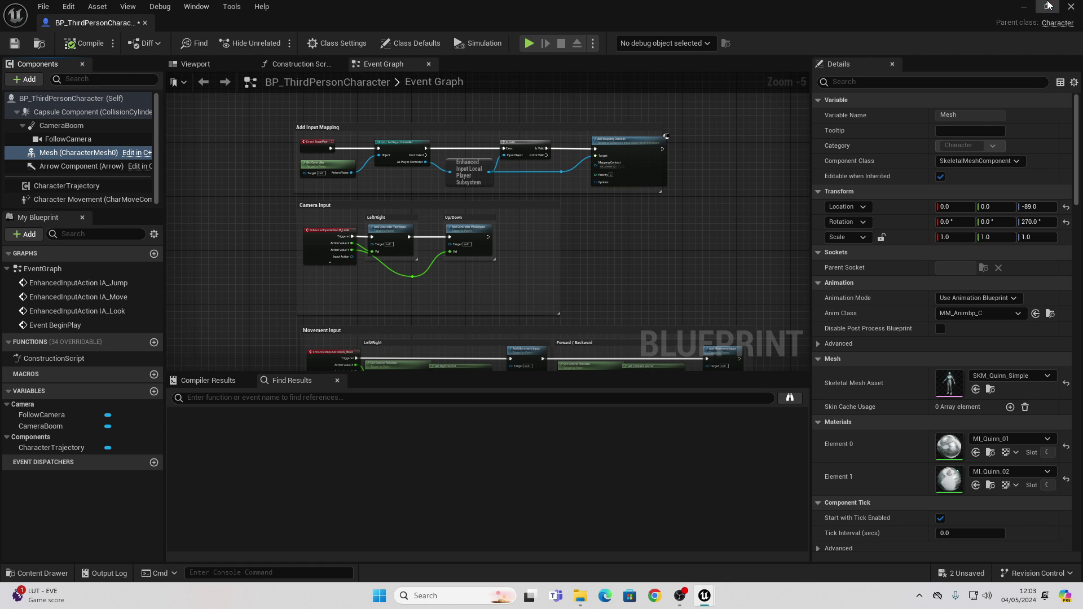
click(1029, 10)
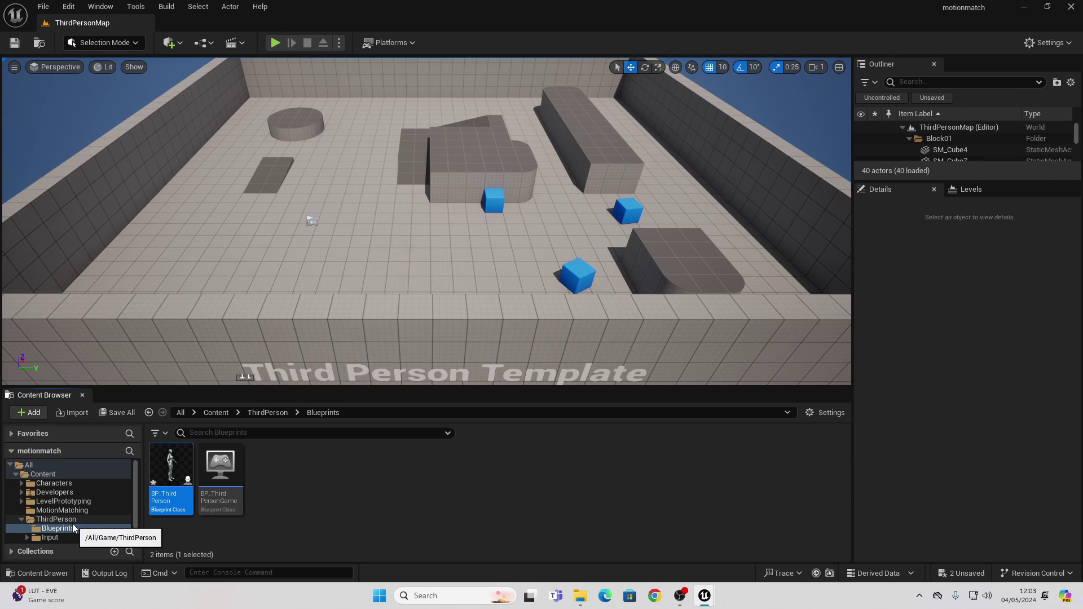
- Open the MM_Animbp animation blueprint from the MotionMatching folder
scroll(74, 528, down, 1)
click(62, 492)
double_click(171, 471)
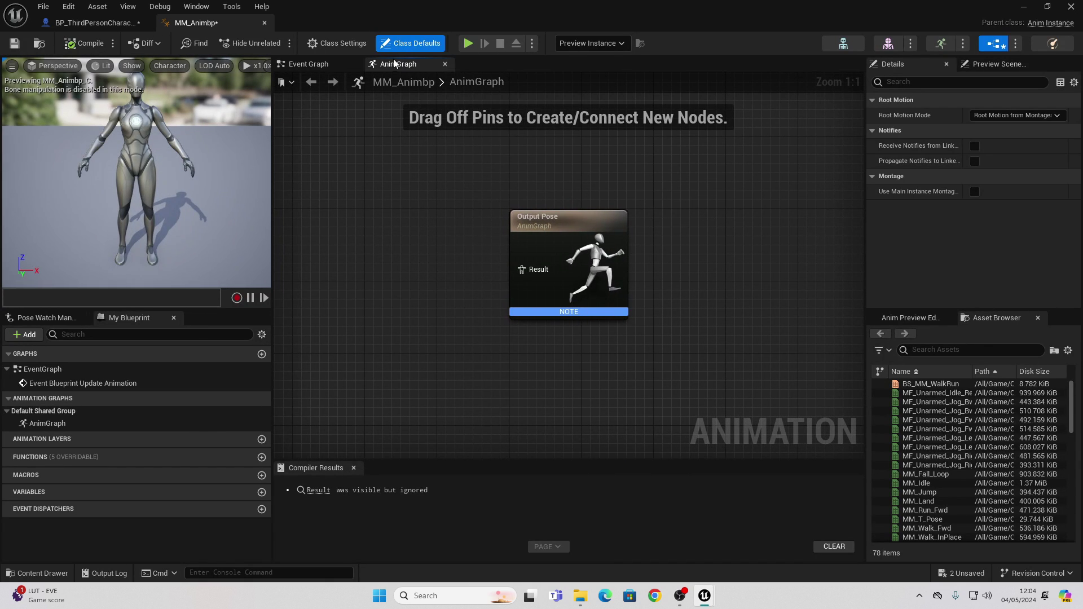
- In the Event Graph, cast Try Get Pawn Owner to BP_ThirdPersonCharacter and run the cast from Event Blueprint Update Animation
click(309, 63)
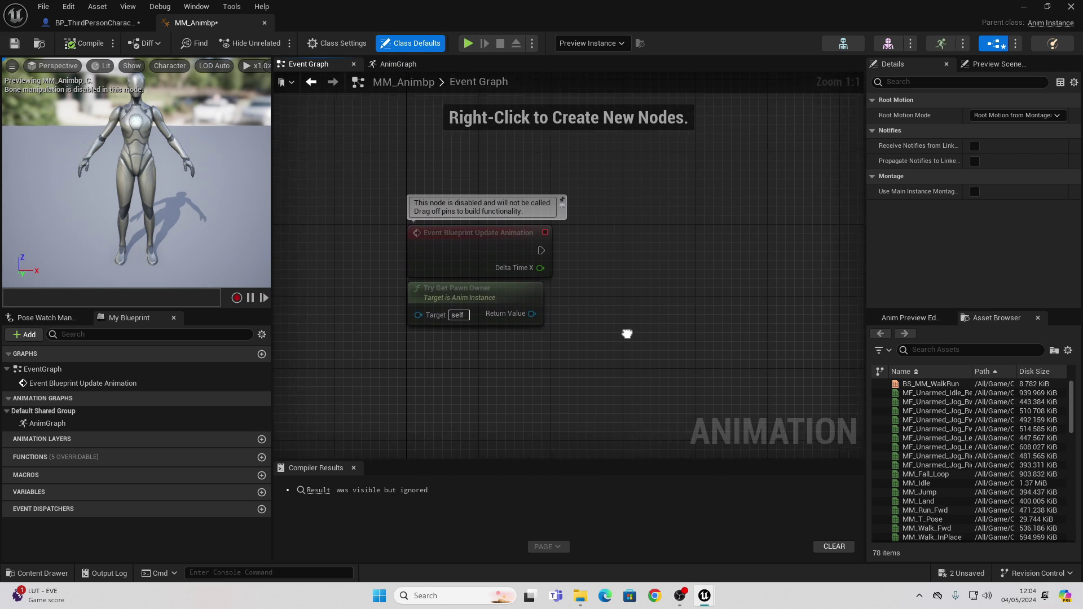
right_drag(627, 333, 593, 341)
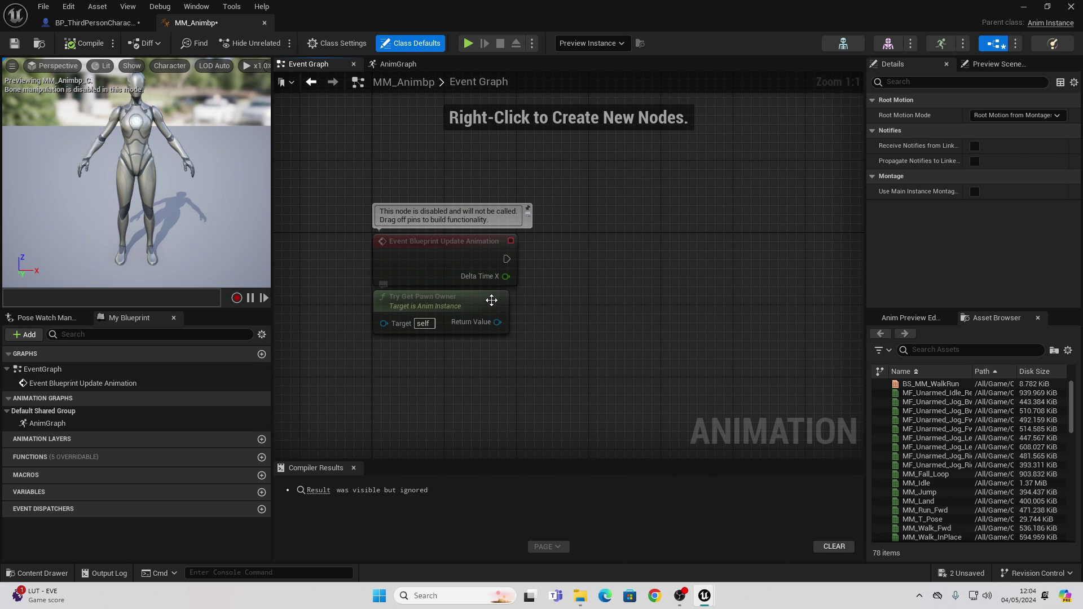
mouse_move(483, 306)
mouse_down()
mouse_move(496, 332)
mouse_move(462, 322)
mouse_move(483, 326)
mouse_up()
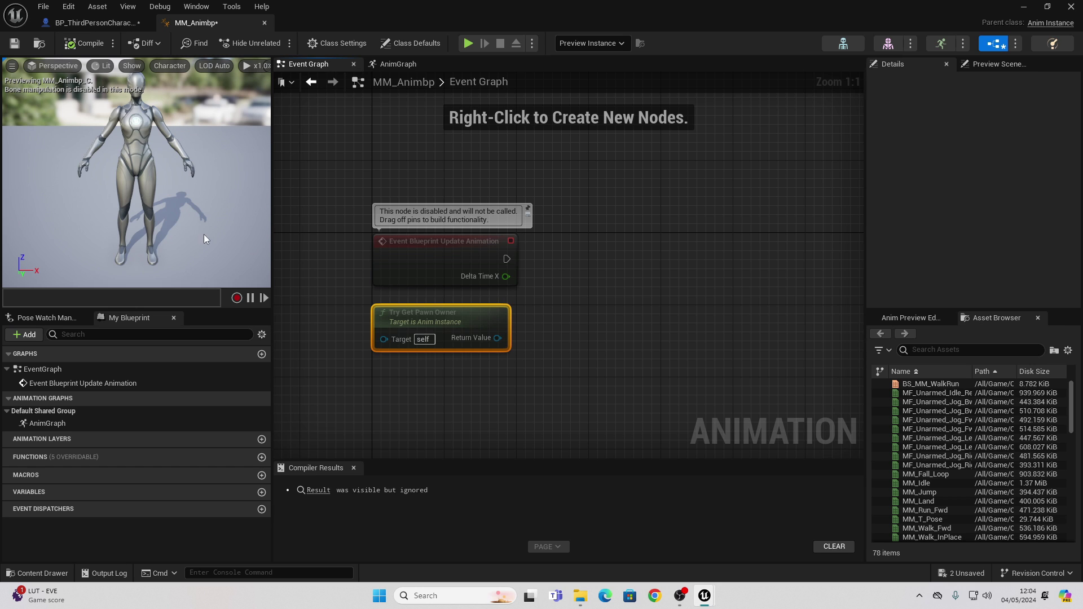
drag(497, 338, 616, 261)
text(cast to bp)
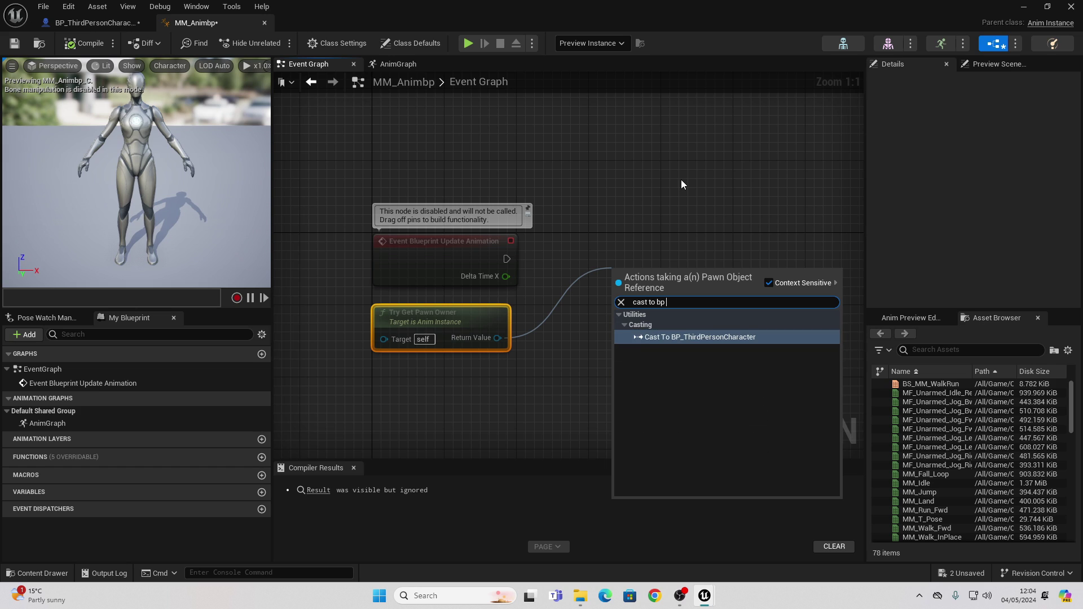
key(Return)
drag(507, 259, 619, 284)
- Get the Character Trajectory component from the As BP Third Person Character output of the cast
right_drag(600, 268, 414, 232)
drag(576, 283, 682, 332)
text(get chara)
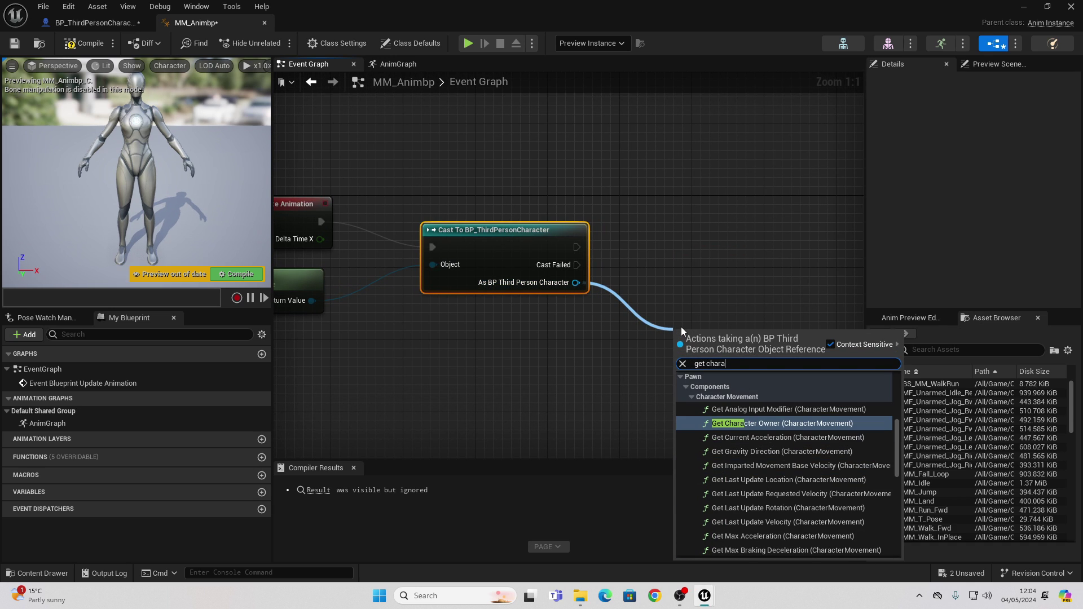
text(ct)
scroll(823, 480, down, 3)
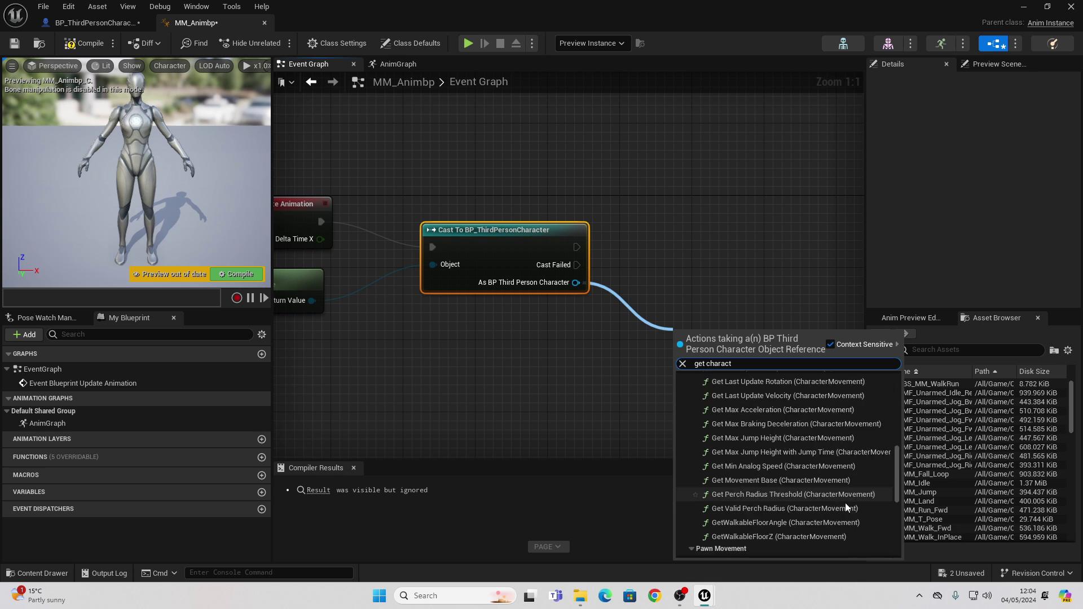
click(798, 551)
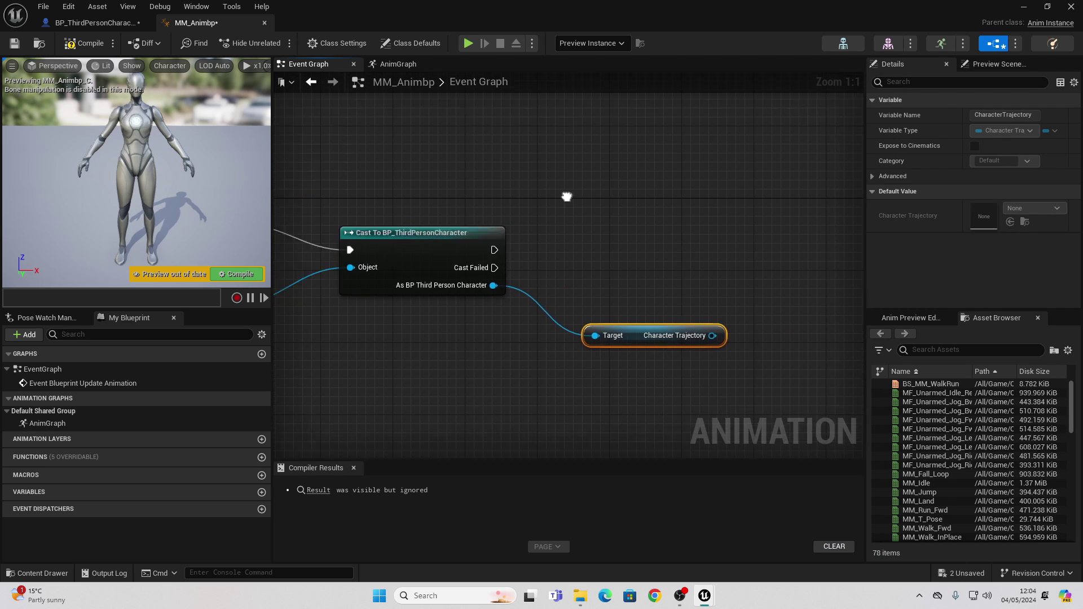
- Promote the Character Trajectory output to a variable with its default name and connect its SET node to the cast's execution output
right_click(650, 319)
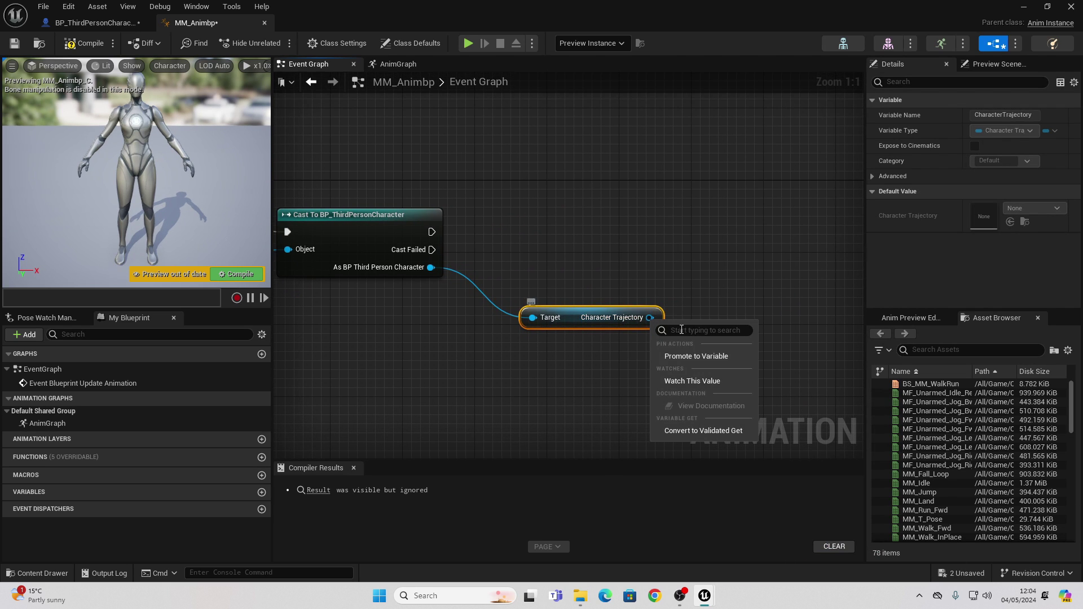
click(698, 356)
click(796, 312)
drag(796, 312, 733, 233)
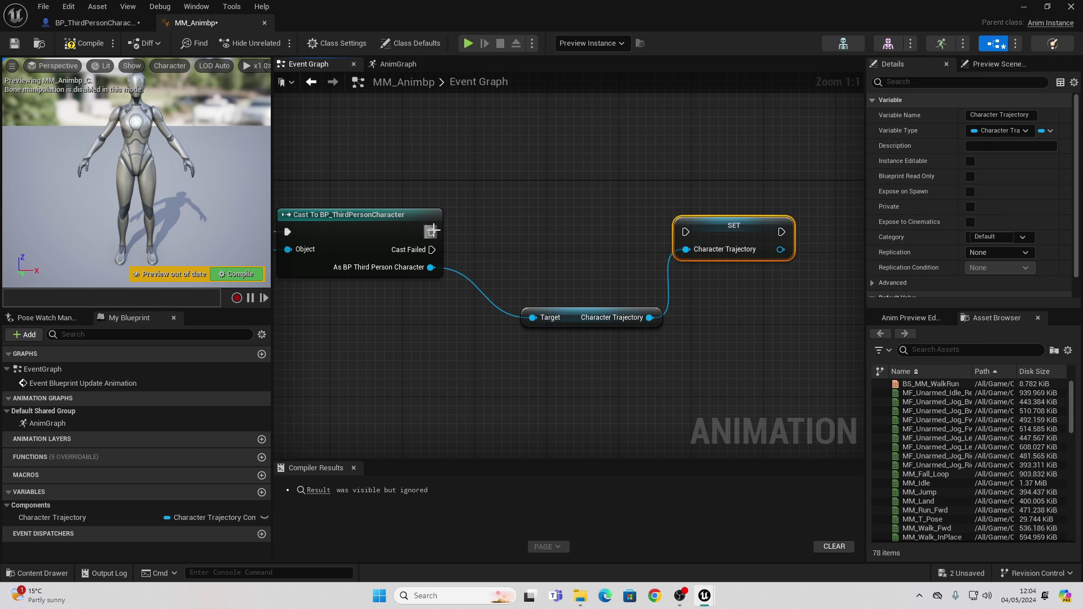
scroll(688, 235, down, 5)
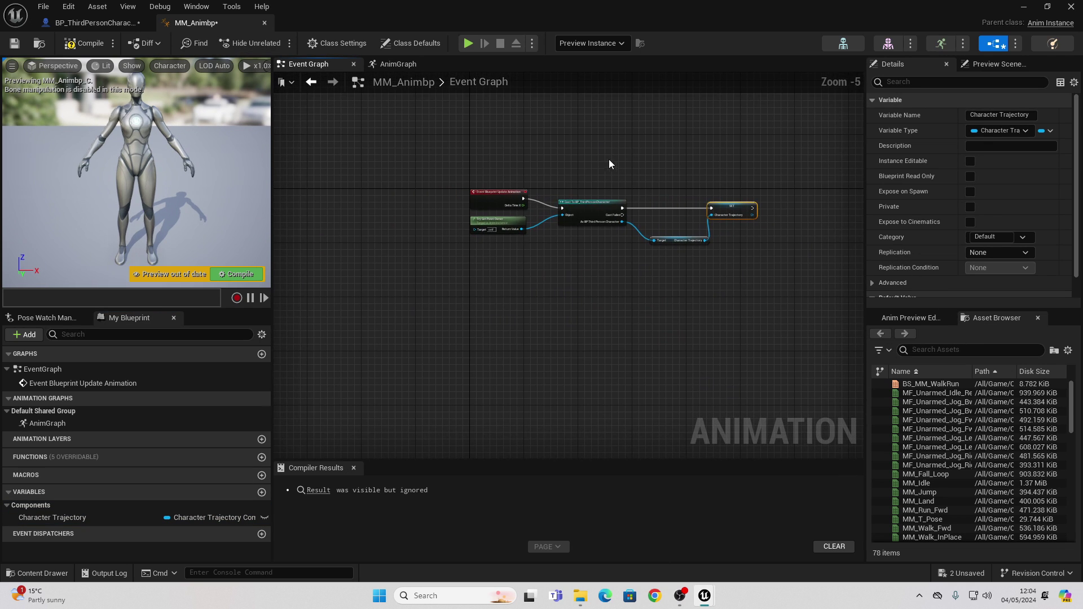
- Add a Motion Matching node to the AnimGraph and assign the pose search database from the MotionMatching folder to it
click(414, 65)
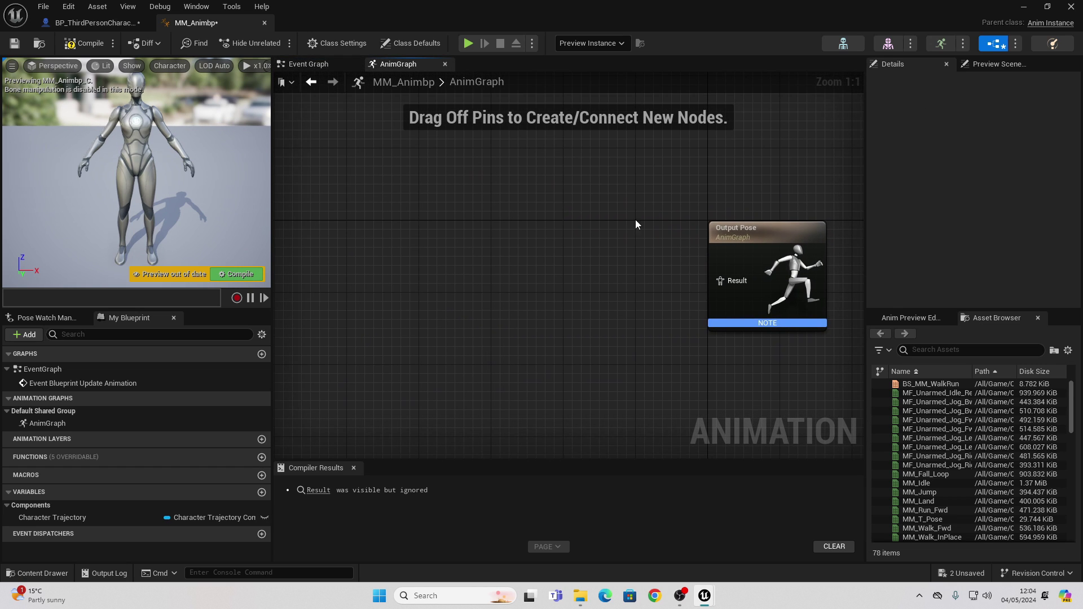
right_click(475, 268)
text(mo)
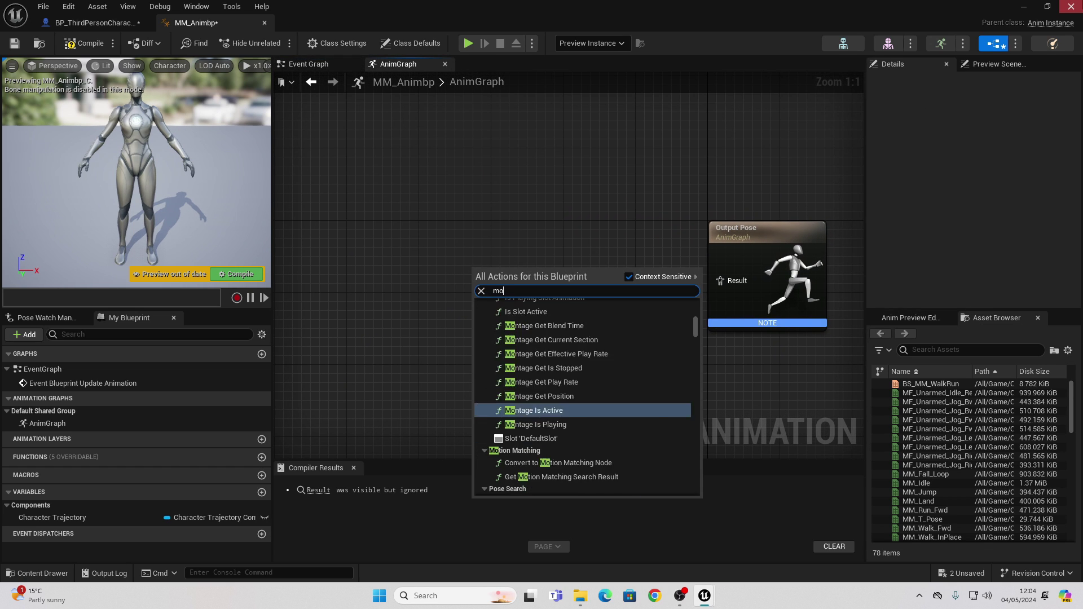
text(tion mat)
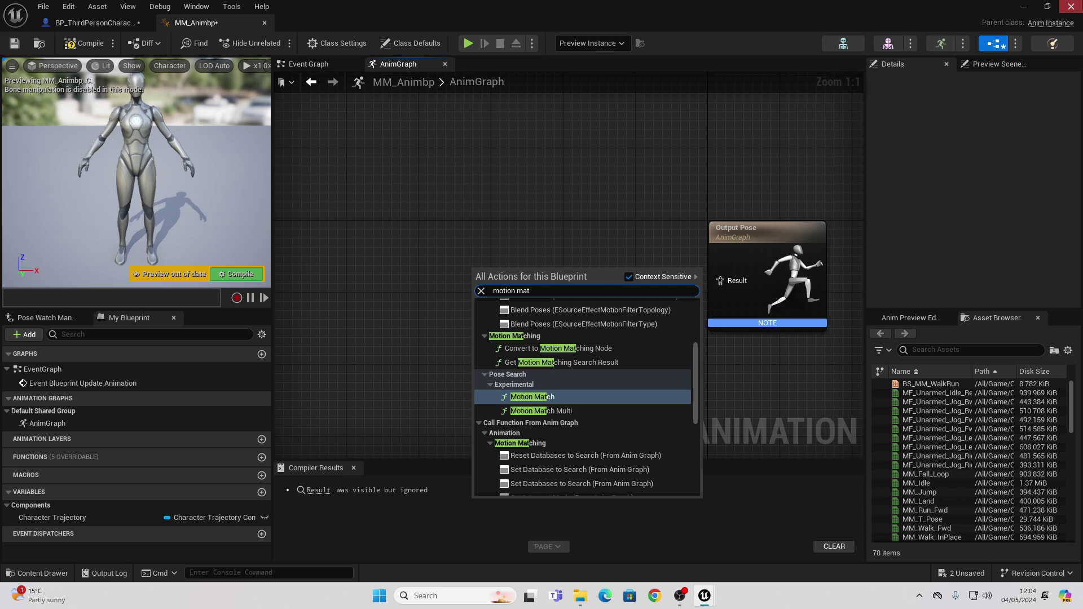
text(ching)
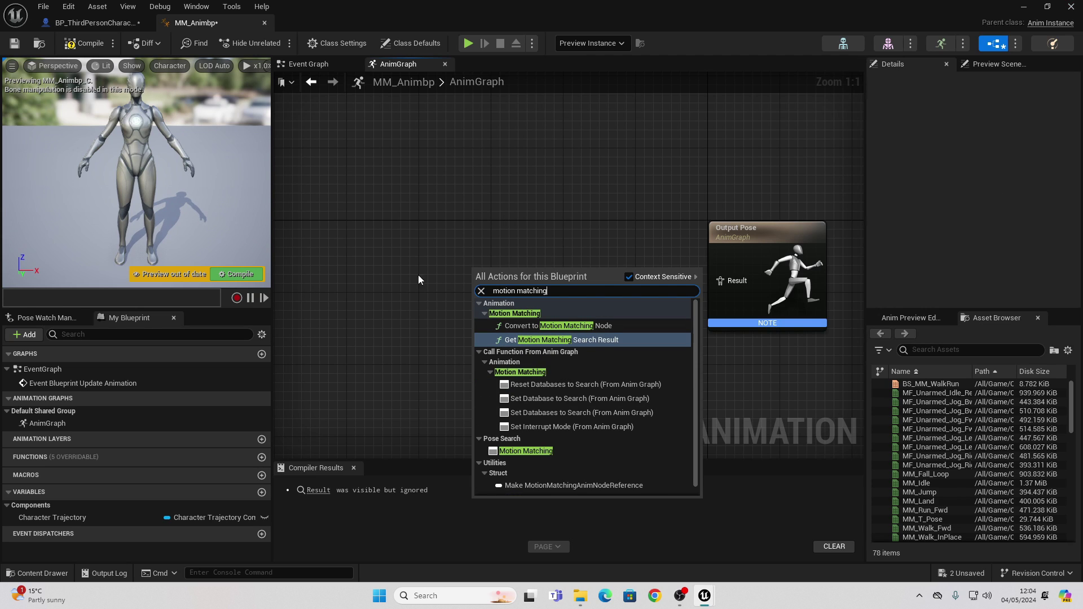
click(526, 450)
click(504, 300)
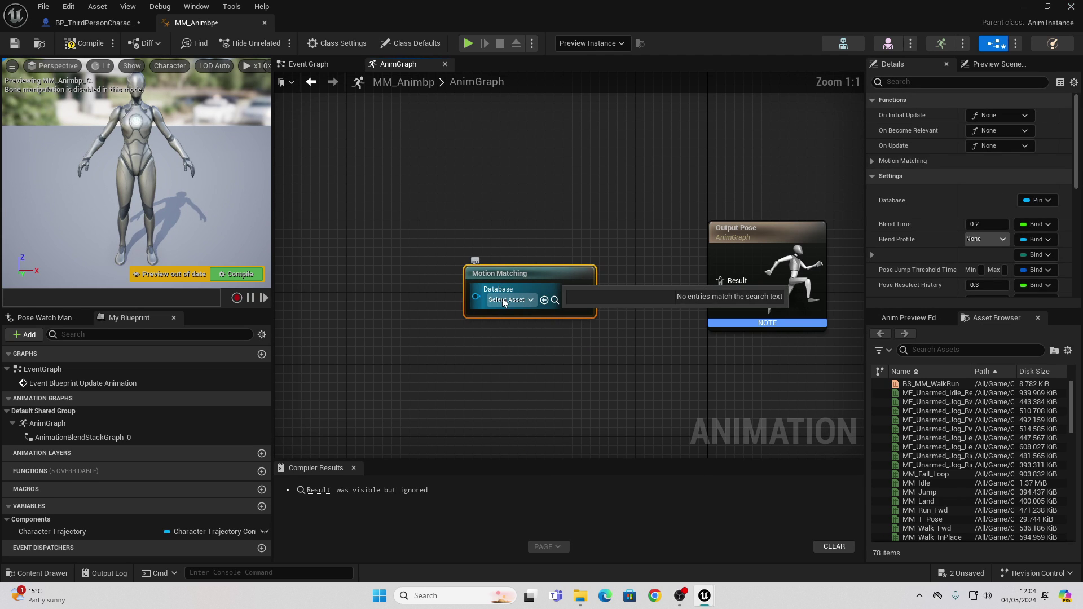
click(561, 373)
- Add a Pose History node fed by the Motion Matching pose and bind its Trajectory to the Trajectory property of Character Trajectory
drag(582, 283, 584, 232)
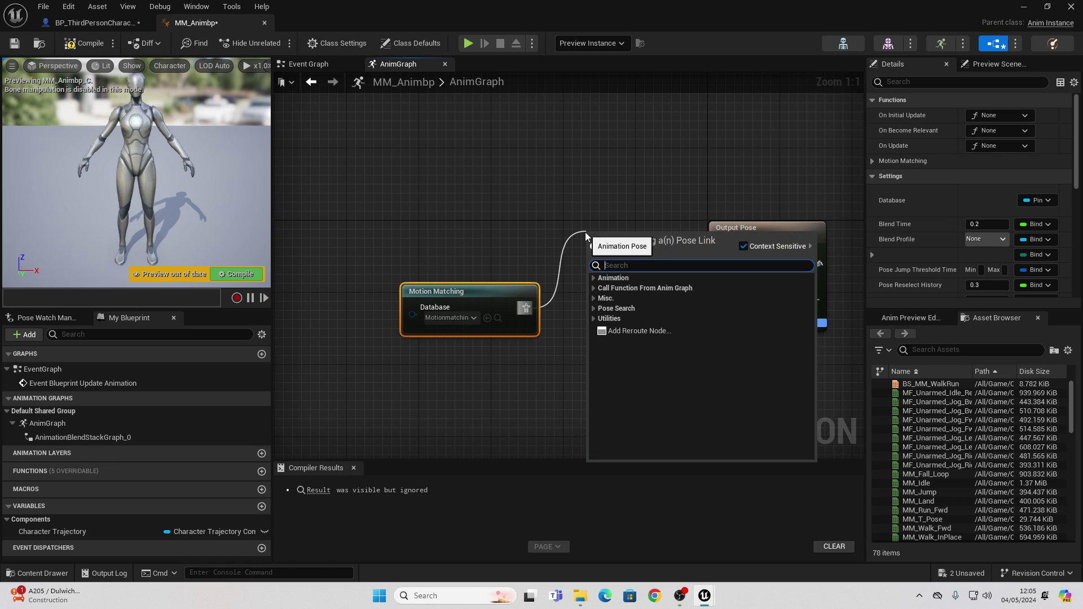
text(pose history)
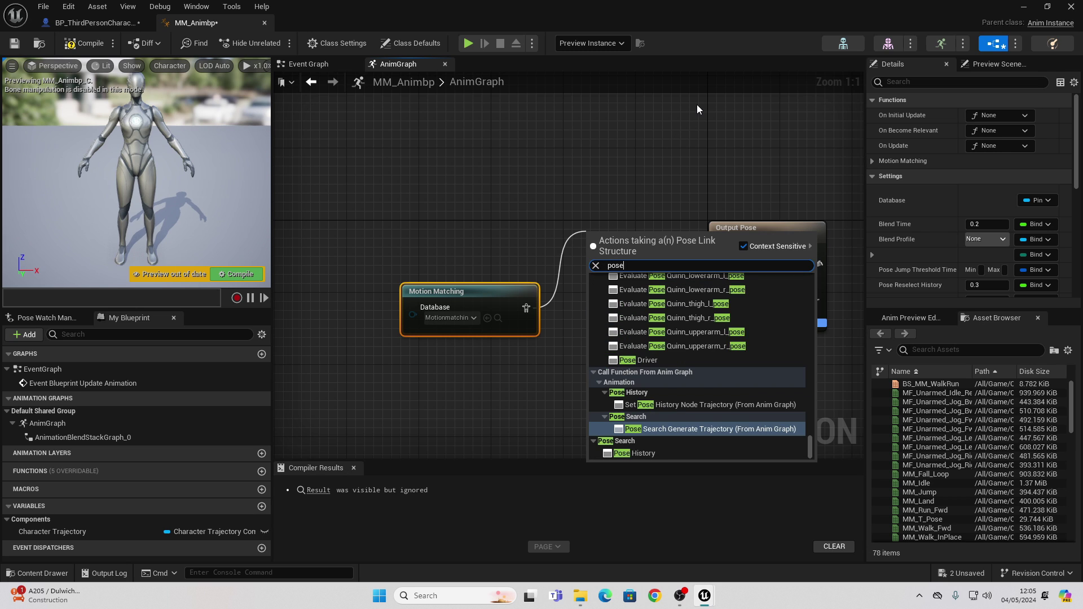
key(Return)
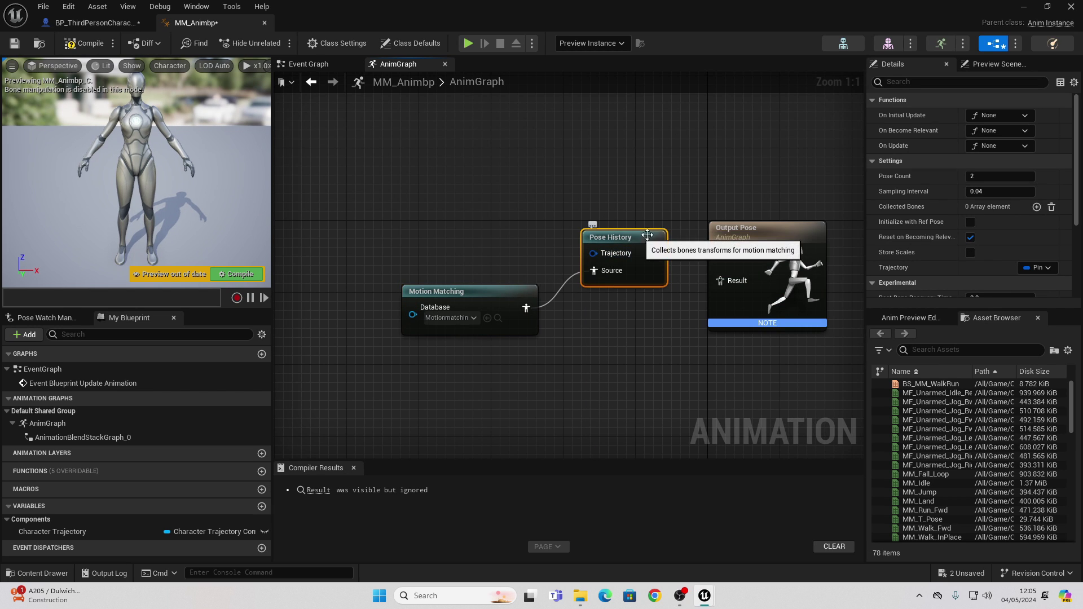
scroll(997, 235, down, 2)
click(1035, 218)
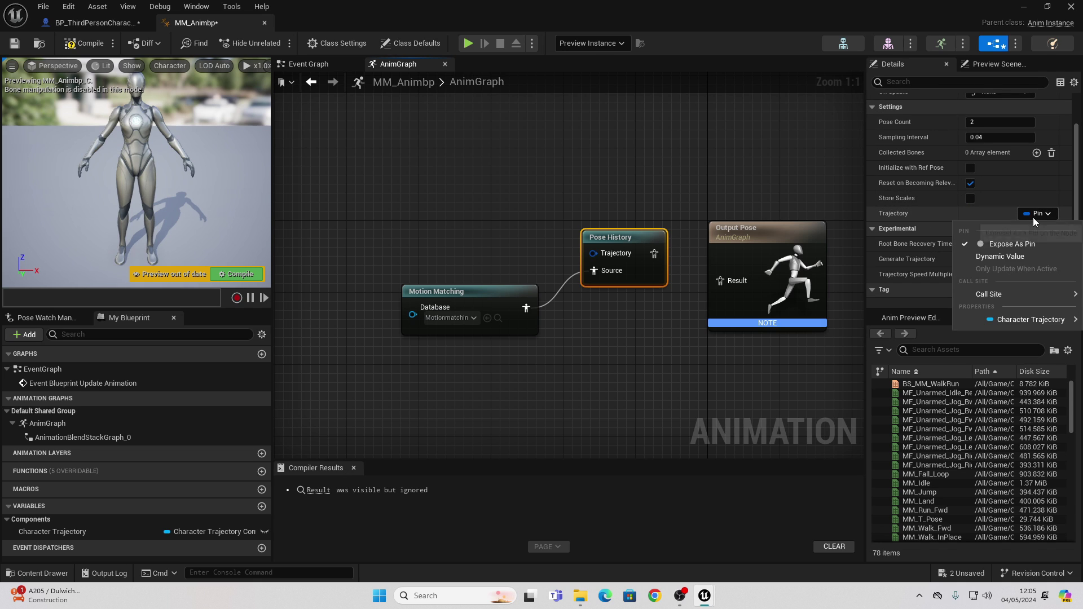
mouse_move(1013, 320)
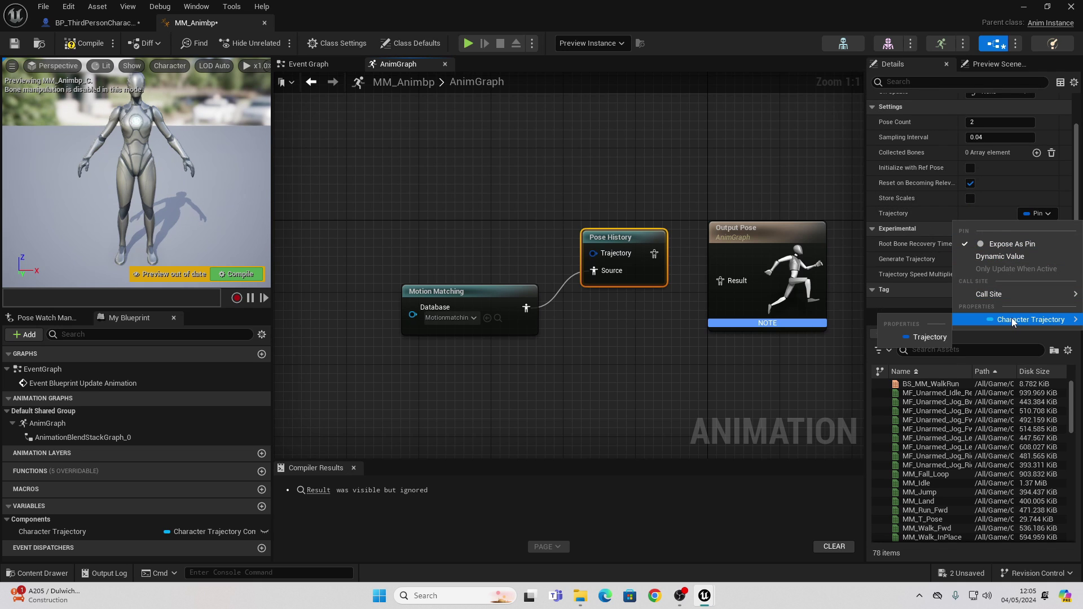
click(928, 335)
- Move the Pose History node clear of Output Pose, connect it to the Result input and compile the animation blueprint
drag(649, 238, 548, 202)
key(Escape)
click(662, 224)
drag(637, 218, 729, 285)
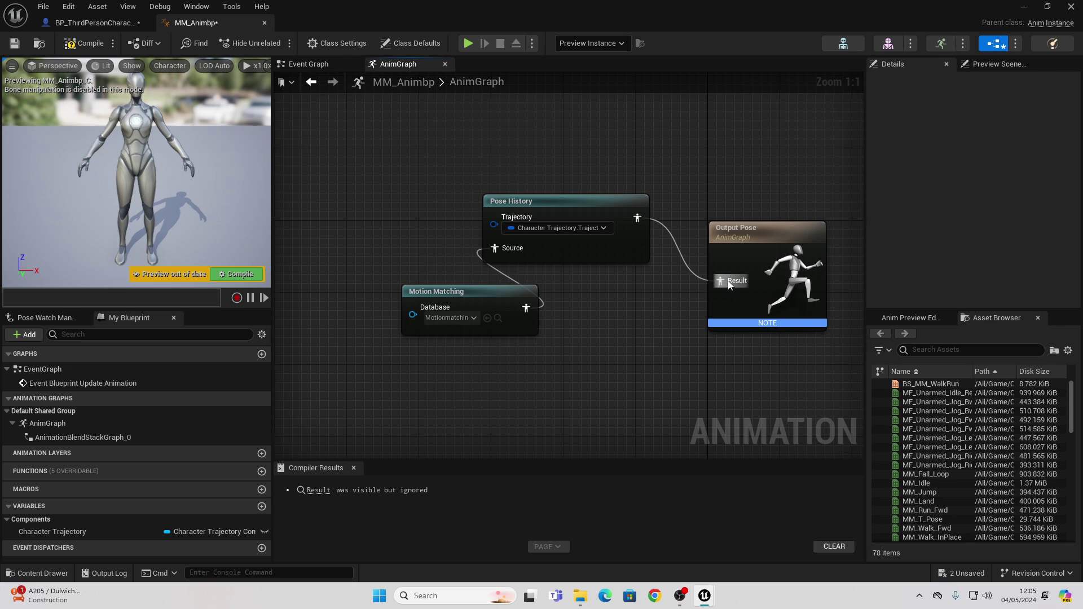
key(F7)
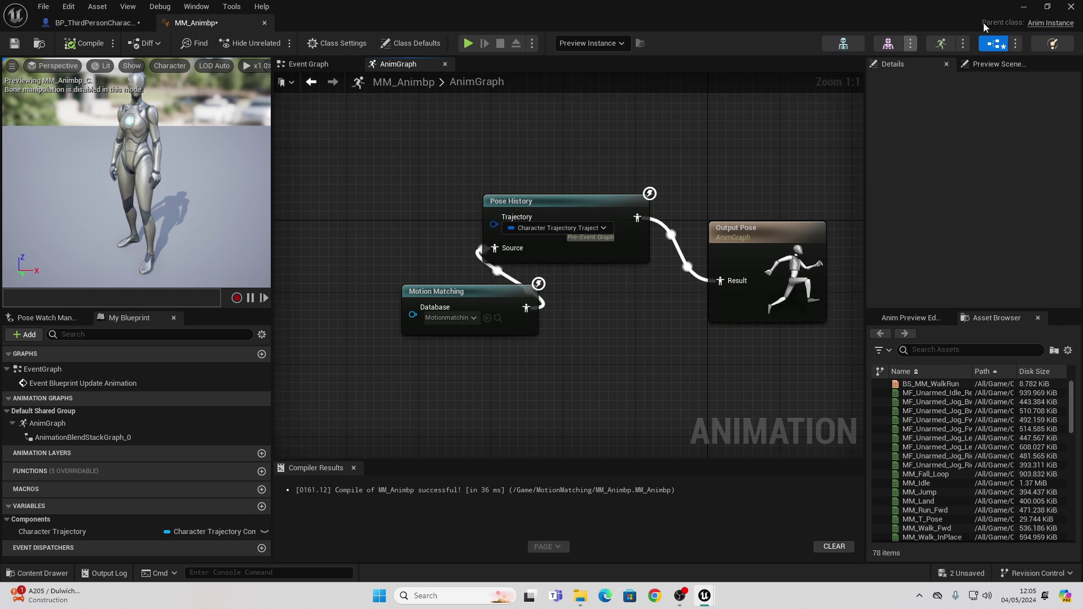
- Play ThirdPersonMap in the level editor, run the character in several directions to test the motion matching, and stop playing
click(1025, 7)
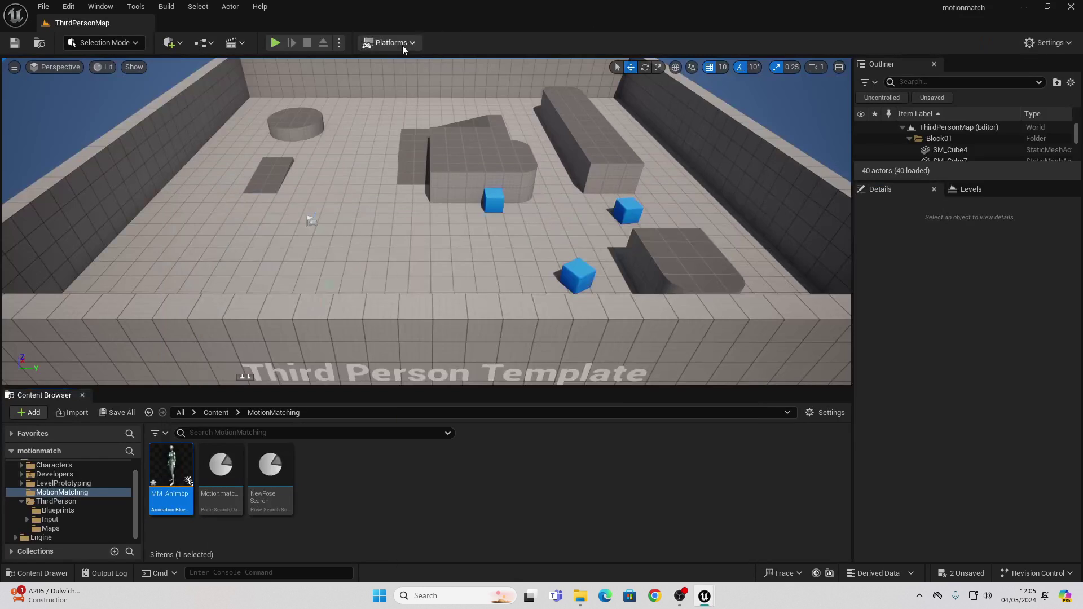
click(275, 43)
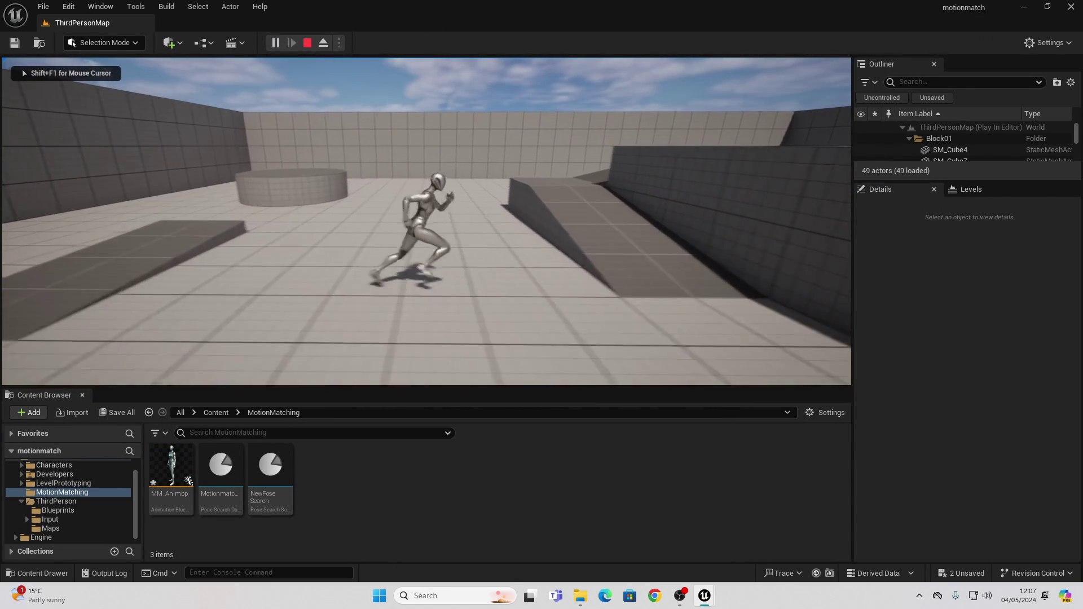
key(s)
key(a)
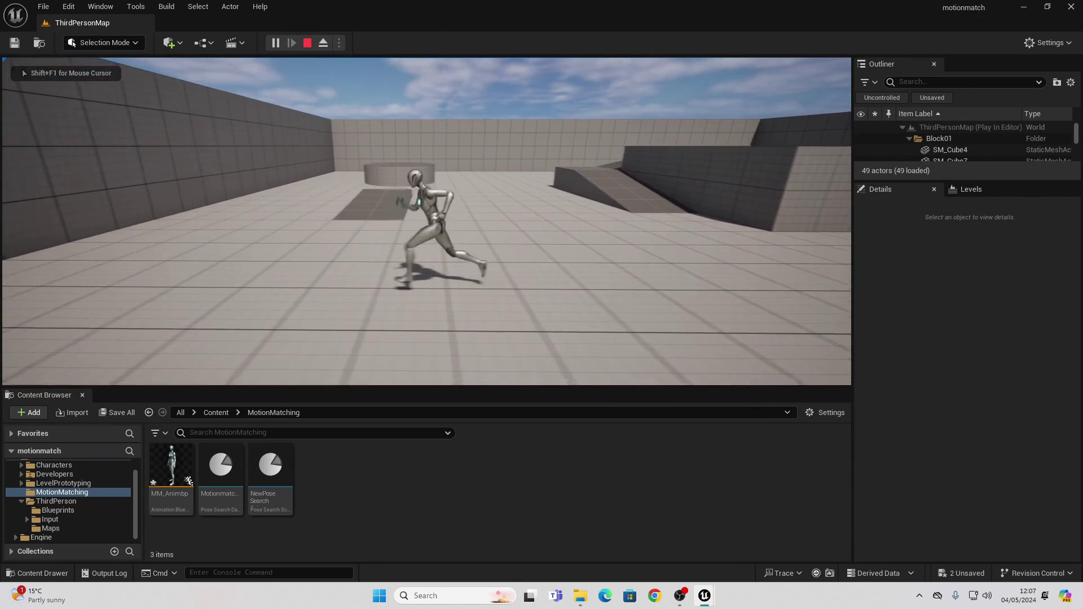
key(d)
key(s)
key(a)
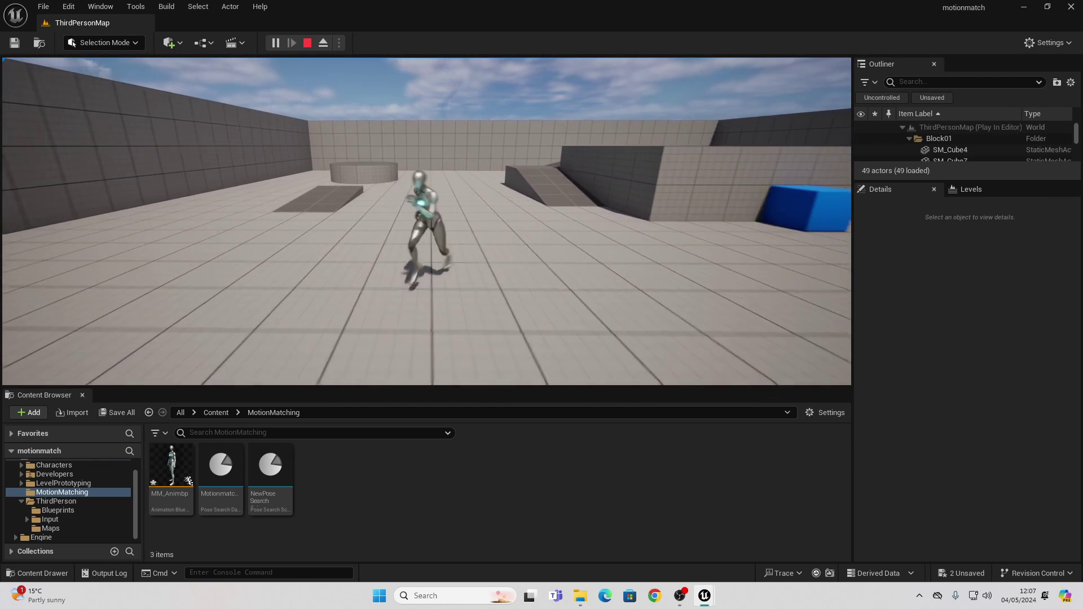
key(w)
key(d)
key(w)
key(a)
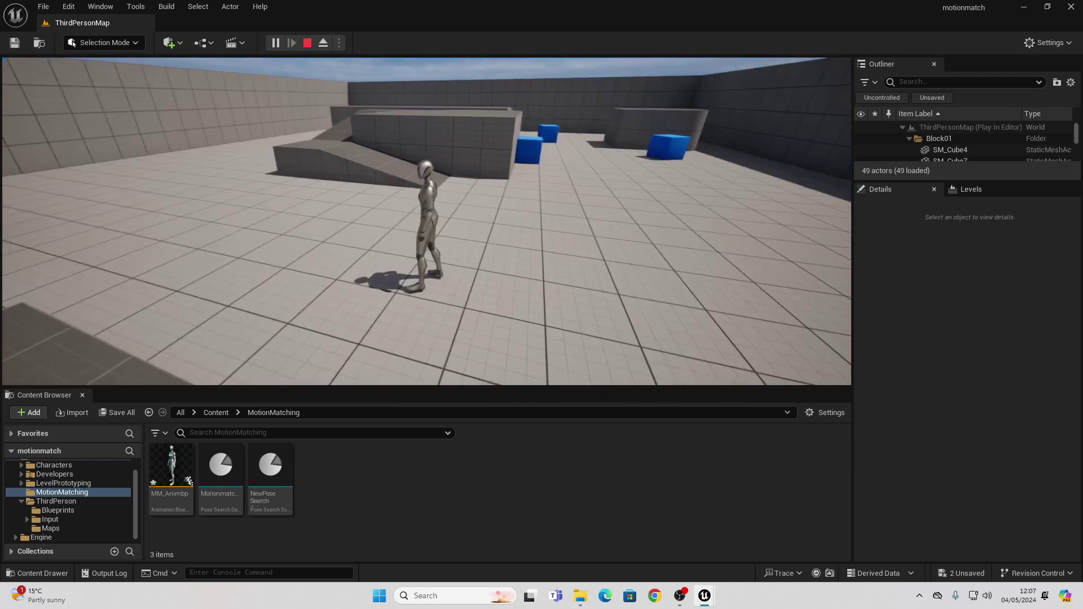
key(Escape)
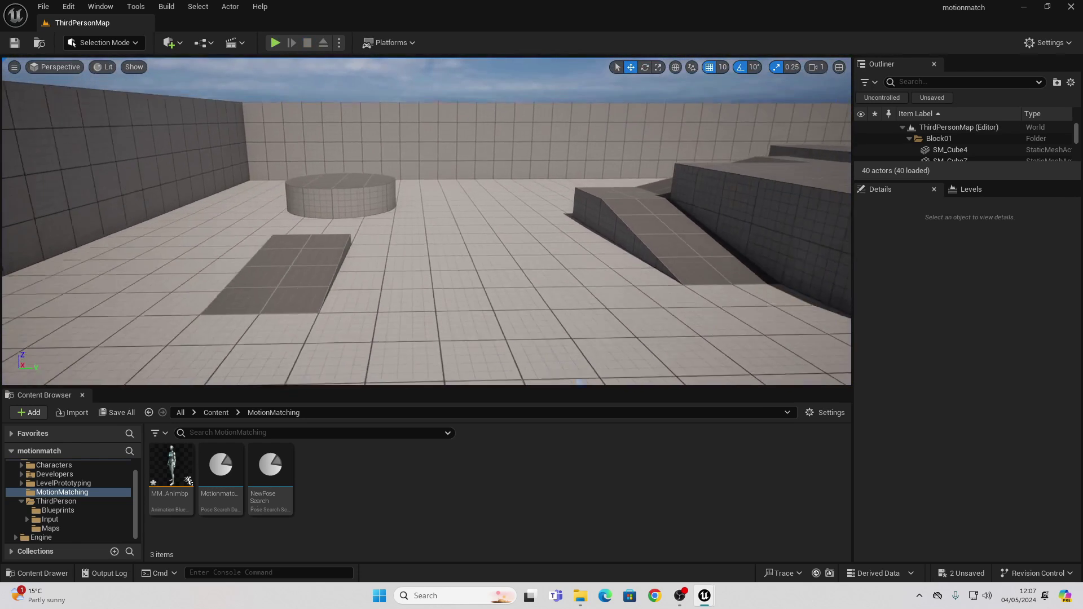
- Turn on trajectory debug drawing with the console command a.CharacterTrajectory.Debug 1
drag(513, 282, 513, 310)
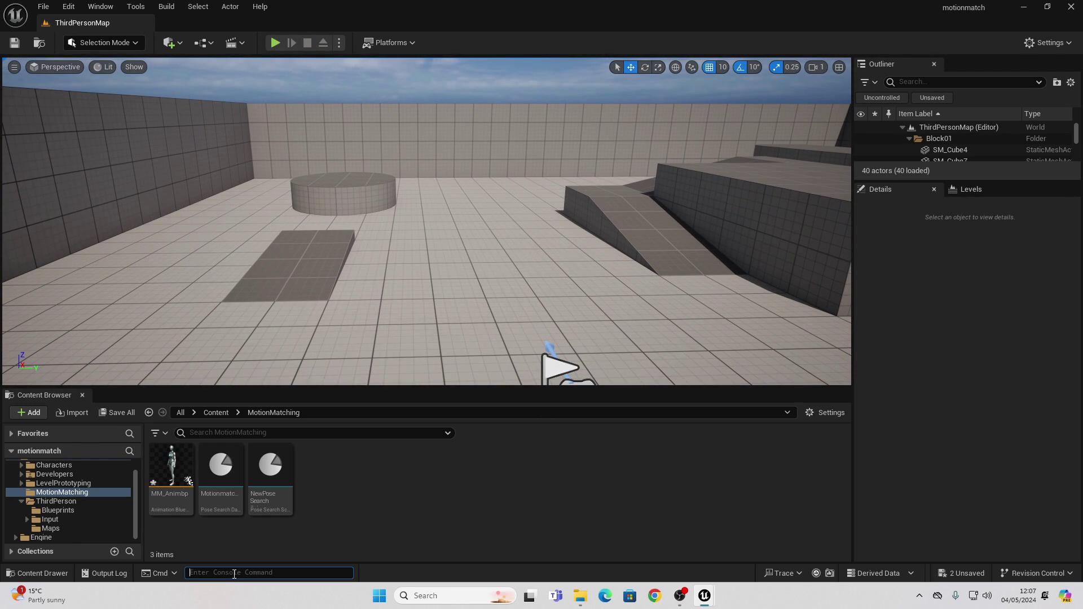
text(charac)
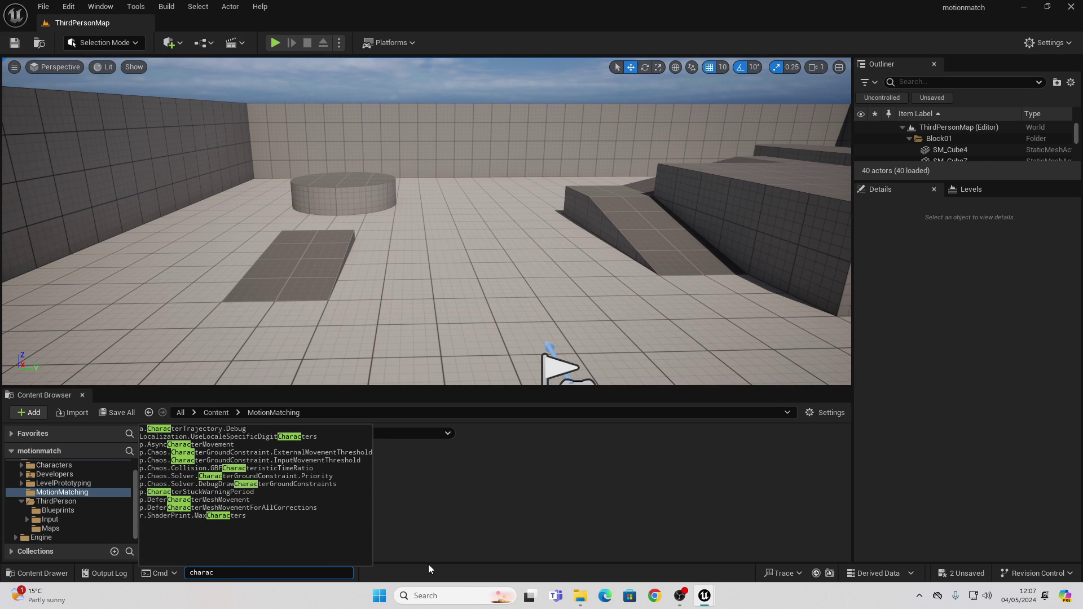
click(192, 431)
click(193, 430)
text(1)
key(Return)
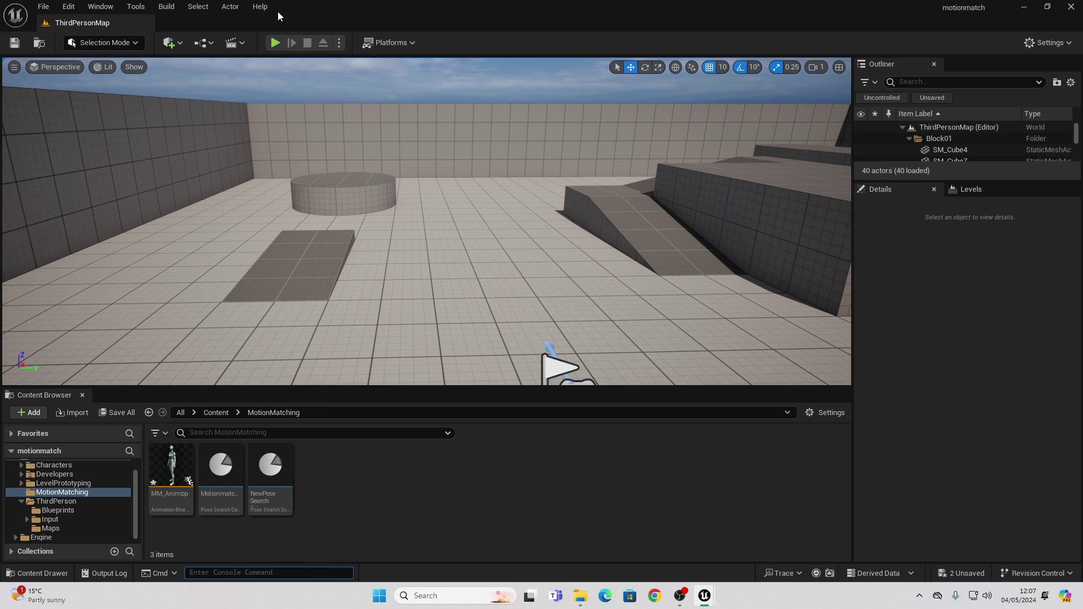
- Play the level, run the character around in changing directions to examine the drawn trajectory, and stop playing
click(279, 47)
key(w)
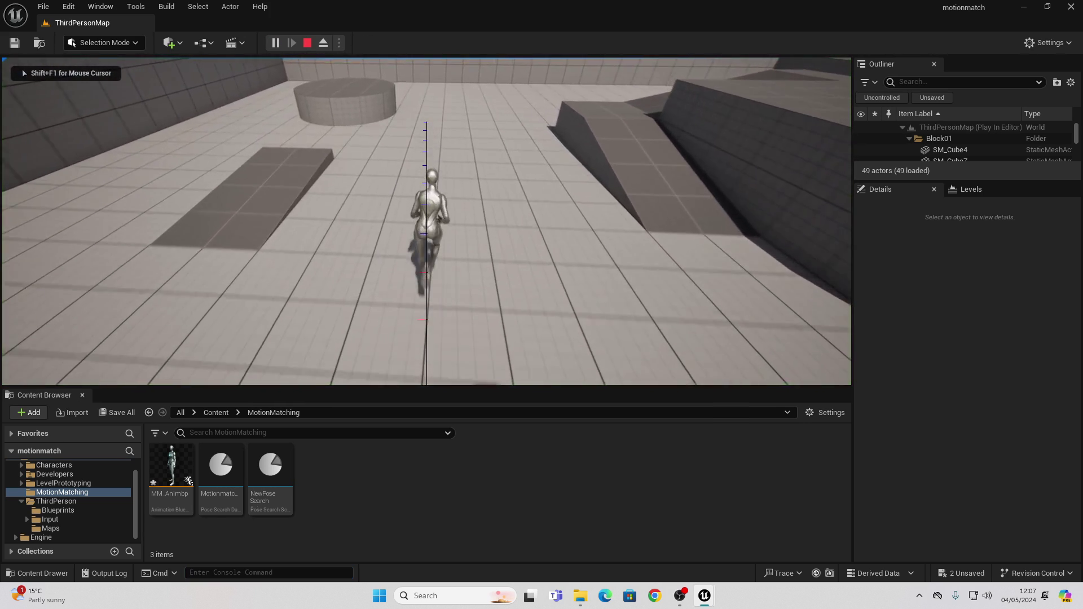
key(d)
key(s)
key(a)
key(w)
key(d)
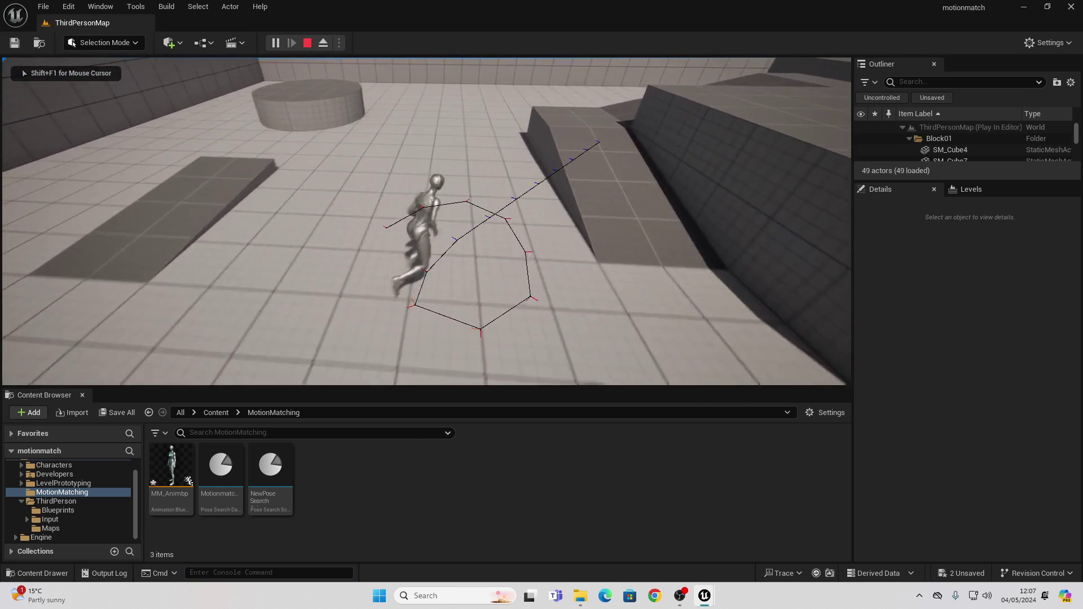
key(Escape)
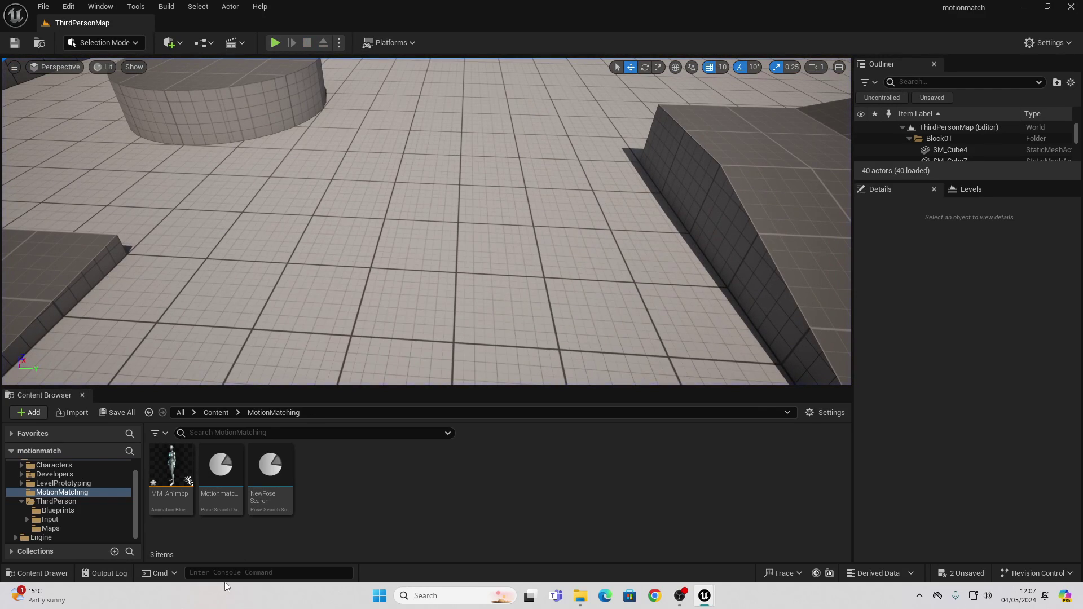
- Turn off trajectory debug drawing with the console command a.CharacterTrajectory.Debug
text(cha)
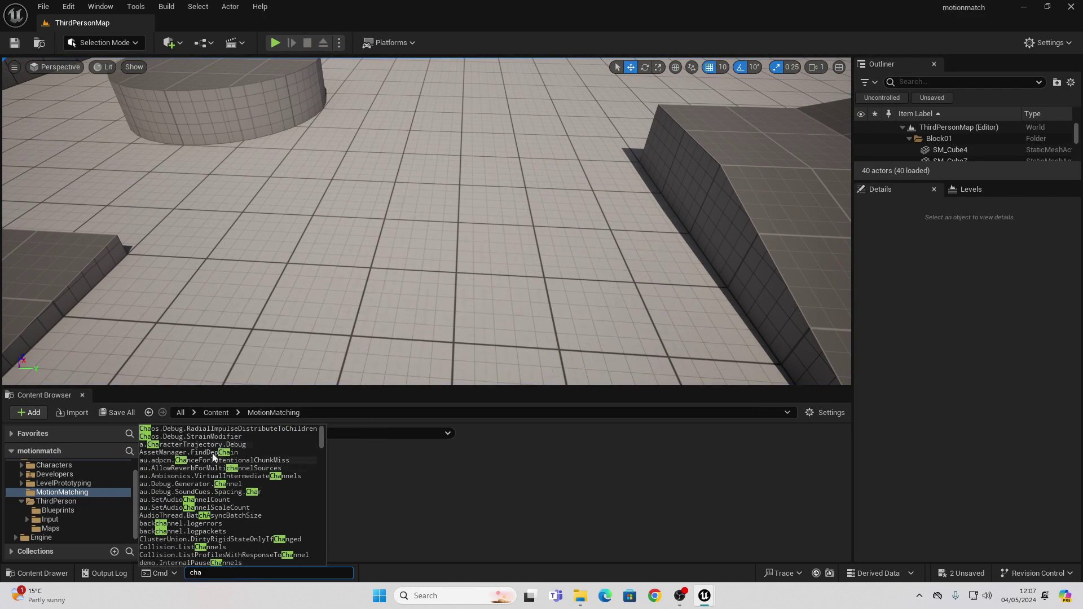
click(186, 445)
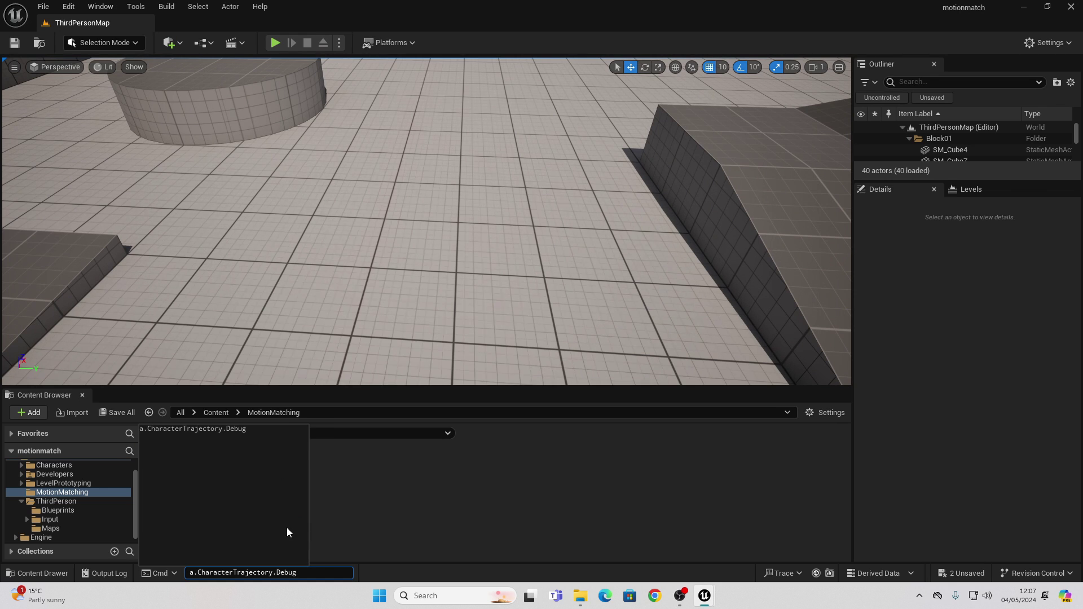
key(Return)
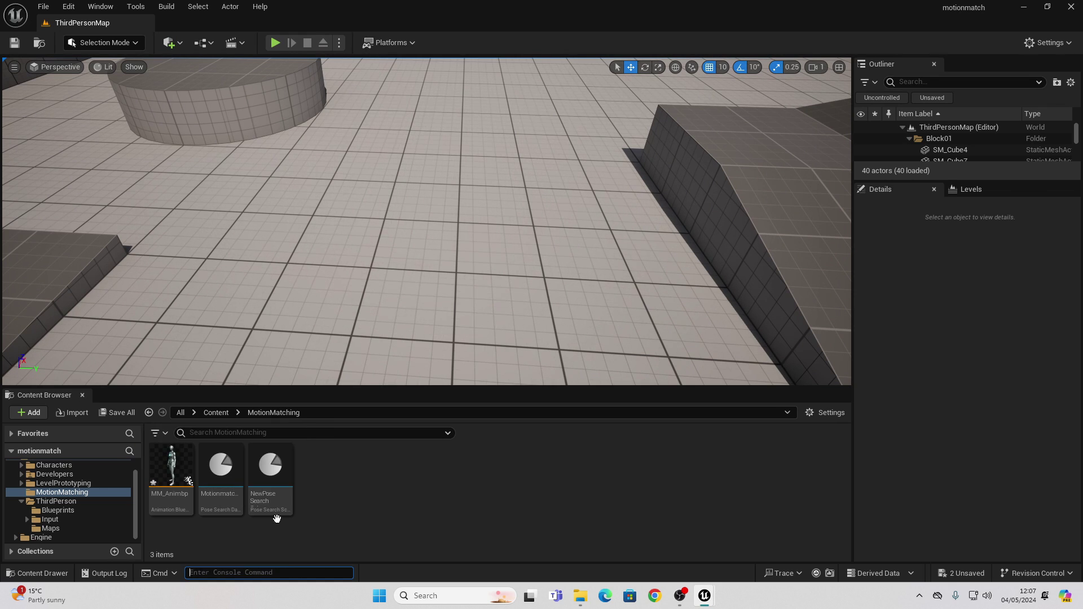
- Play the level, run the character in several directions to check the motion without debug drawing, and stop playing
click(275, 43)
key(d)
key(s)
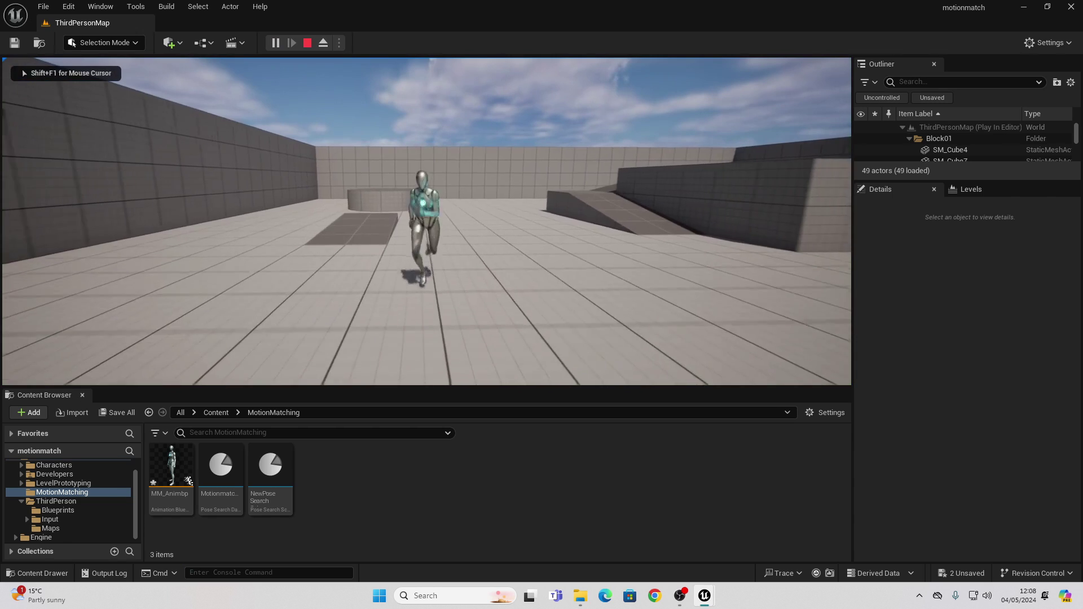
key(a)
key(w)
key(d)
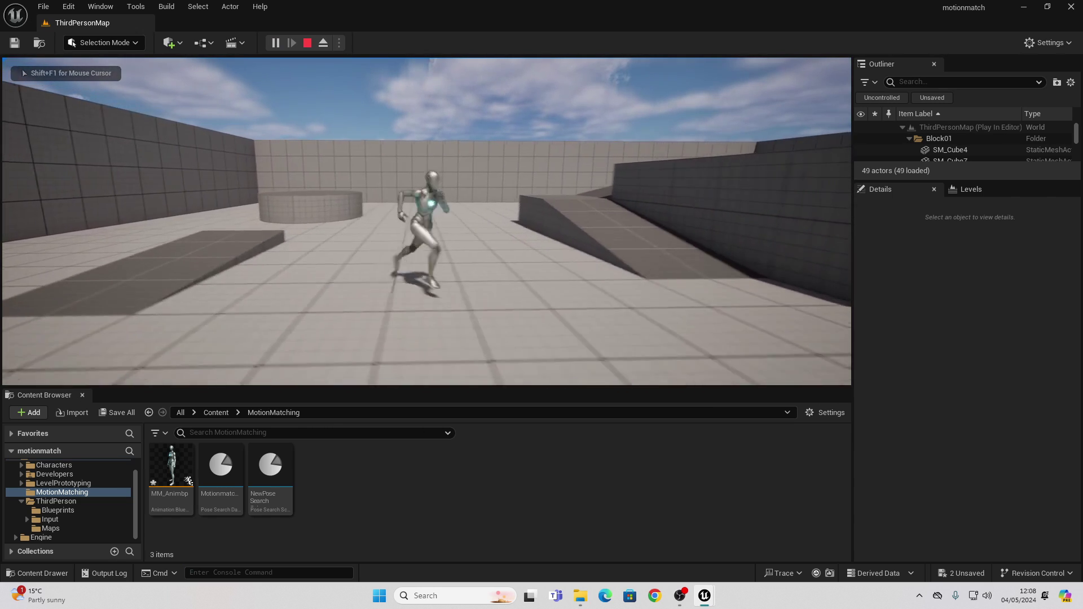
key(a)
key(Escape)
right_drag(368, 165, 382, 165)
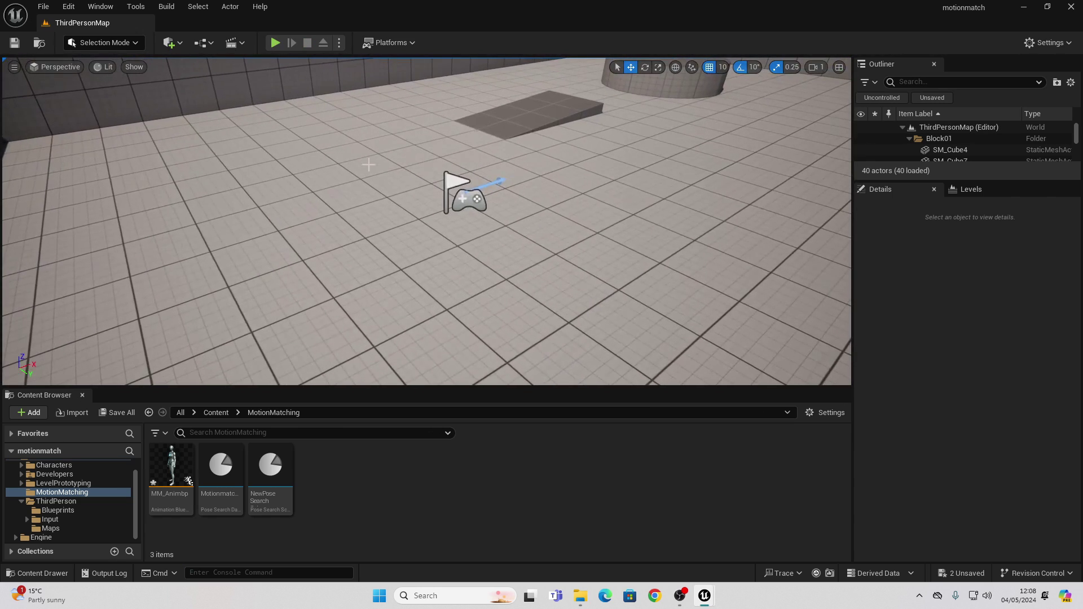
- Open the third-person character blueprint from ThirdPerson/Blueprints and add a Z keyboard event in an empty area of its Event Graph
click(72, 511)
click(169, 468)
double_click(170, 467)
scroll(517, 249, down, 5)
right_drag(517, 249, 488, 111)
scroll(426, 282, up, 6)
right_drag(425, 282, 445, 176)
scroll(401, 182, up, 3)
scroll(402, 182, up, 1)
right_click(368, 230)
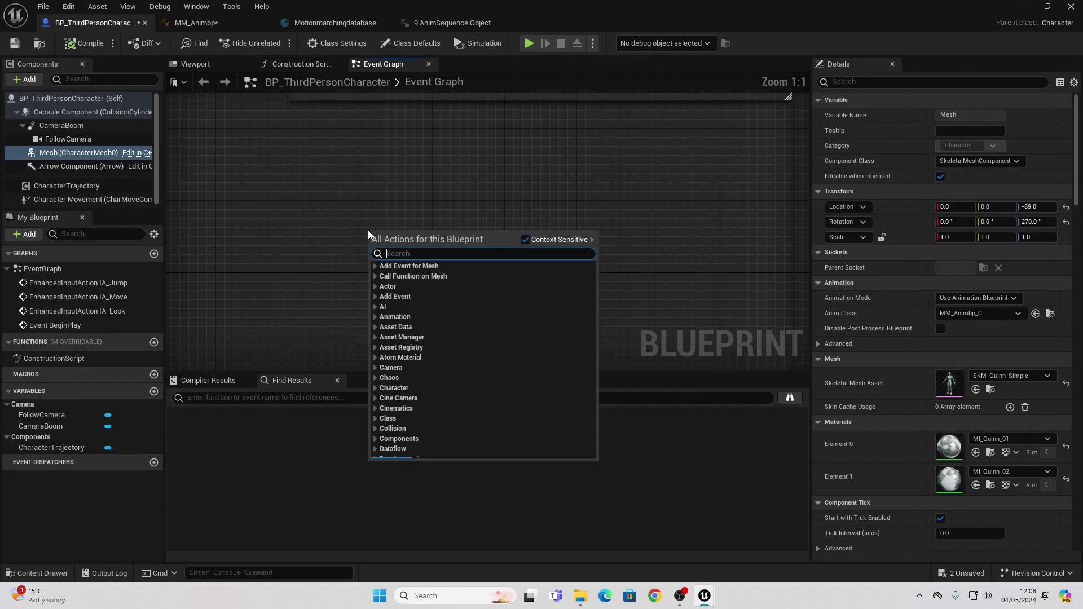
text(z key)
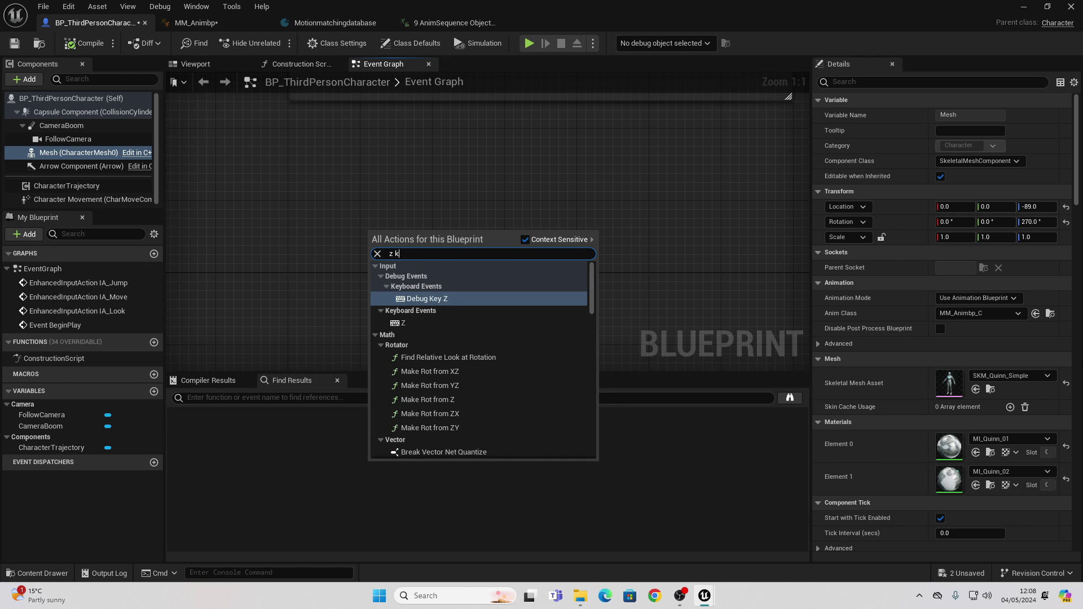
click(433, 321)
- Add a Character Movement reference and, from it, a Set Use Controller Desired Rotation node with the value enabled
click(85, 199)
drag(267, 169, 401, 162)
drag(477, 166, 525, 212)
text(set)
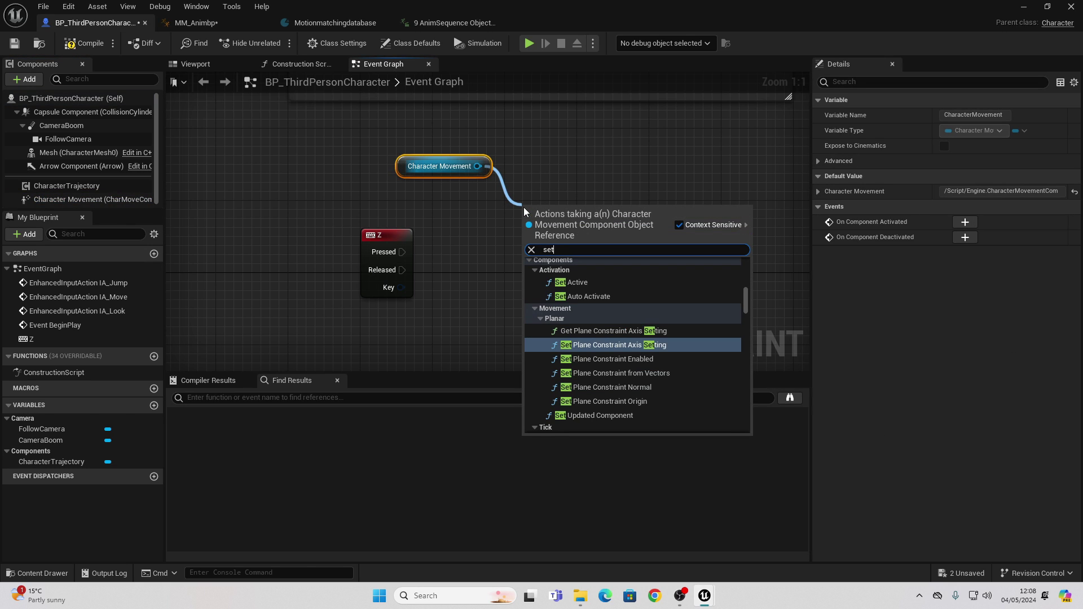
text( contro)
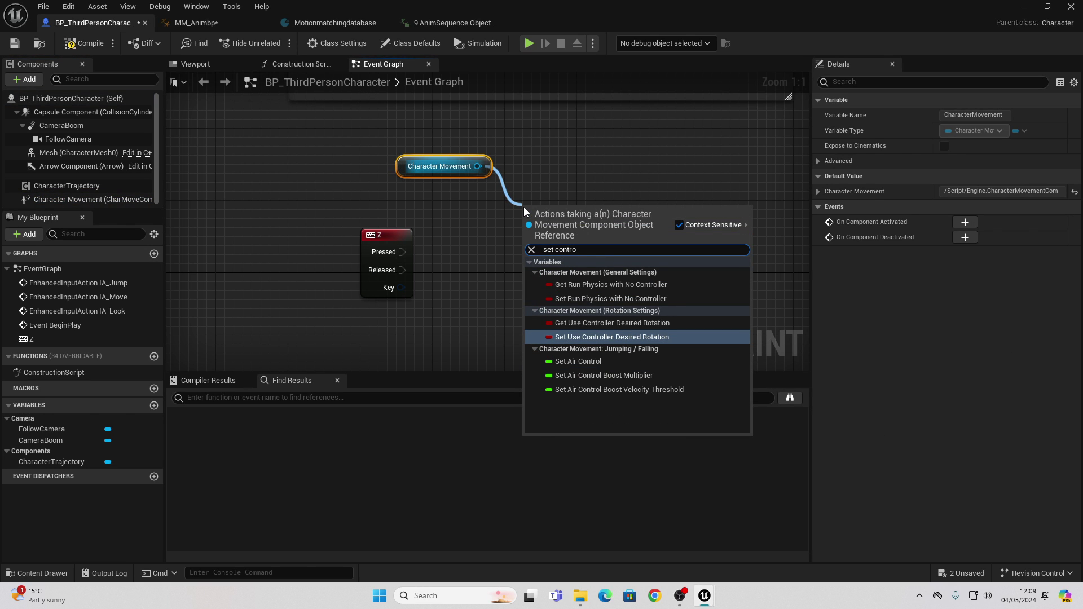
click(598, 337)
click(542, 243)
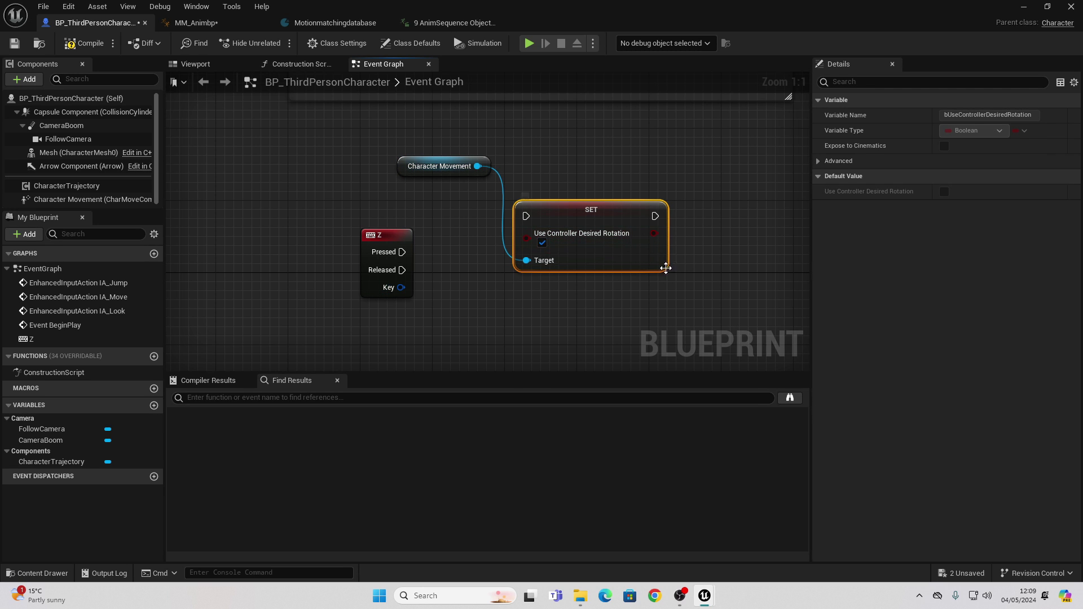
- Add a Set Orient Rotation to Movement node from Character Movement, leave it disabled, and chain it after the first Set node
drag(478, 167, 700, 161)
text(set orien)
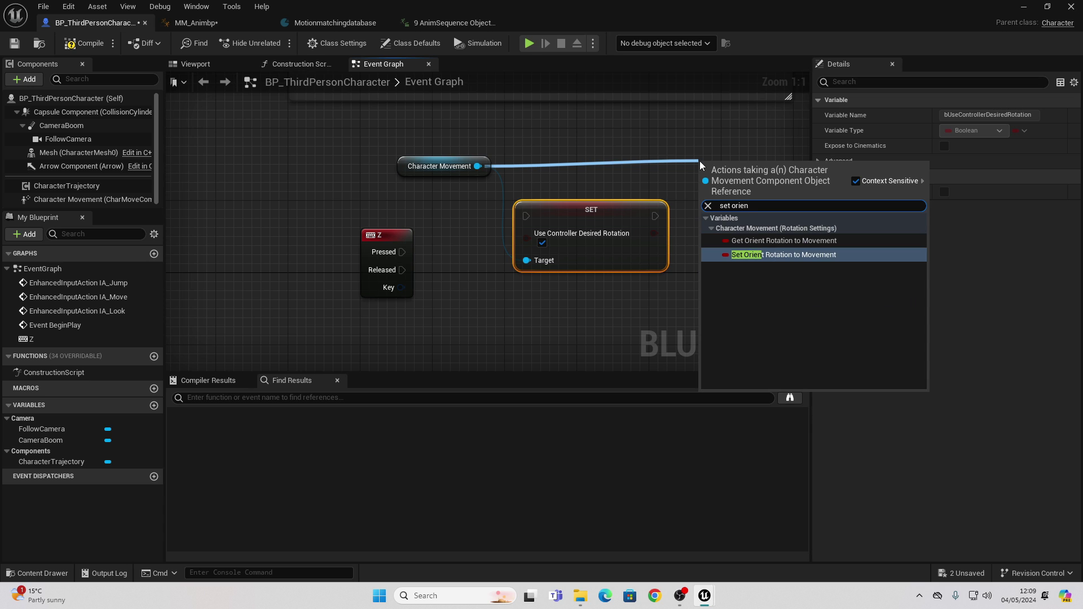
key(Return)
drag(757, 177, 767, 207)
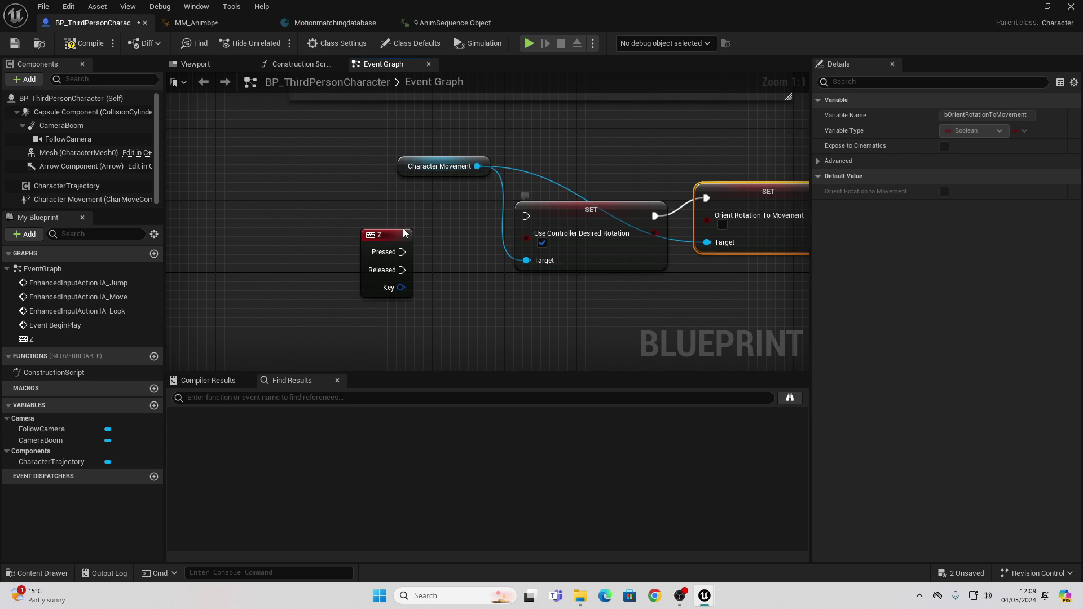
- Move the Z event clear of the Set nodes and add a Flip Flop node to its Pressed output
right_drag(374, 228, 353, 198)
drag(359, 206, 364, 280)
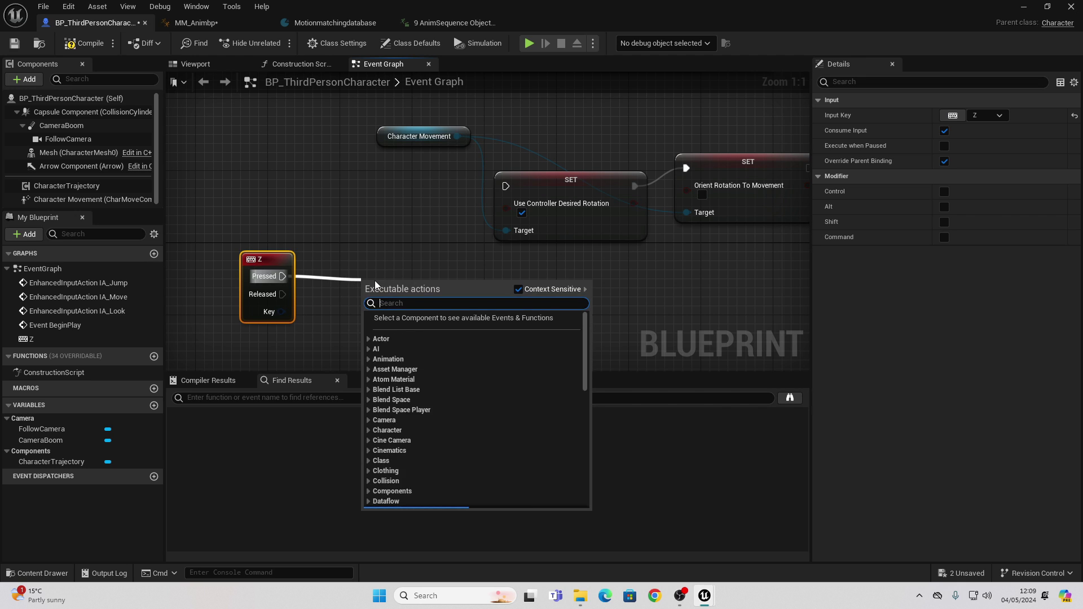
text(fli)
click(410, 483)
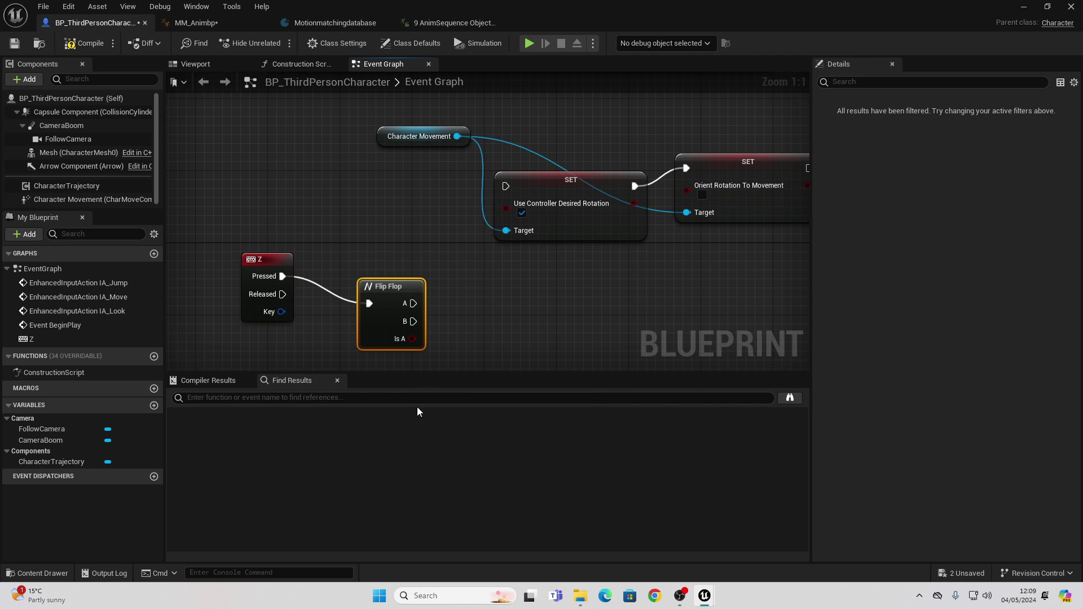
- Duplicate Character Movement and both Set nodes, wiring Flip Flop output A to the original chain and B to the copied chain
drag(349, 112, 728, 197)
key(ctrl+c)
right_drag(574, 304, 551, 220)
click(551, 219)
key(ctrl+v)
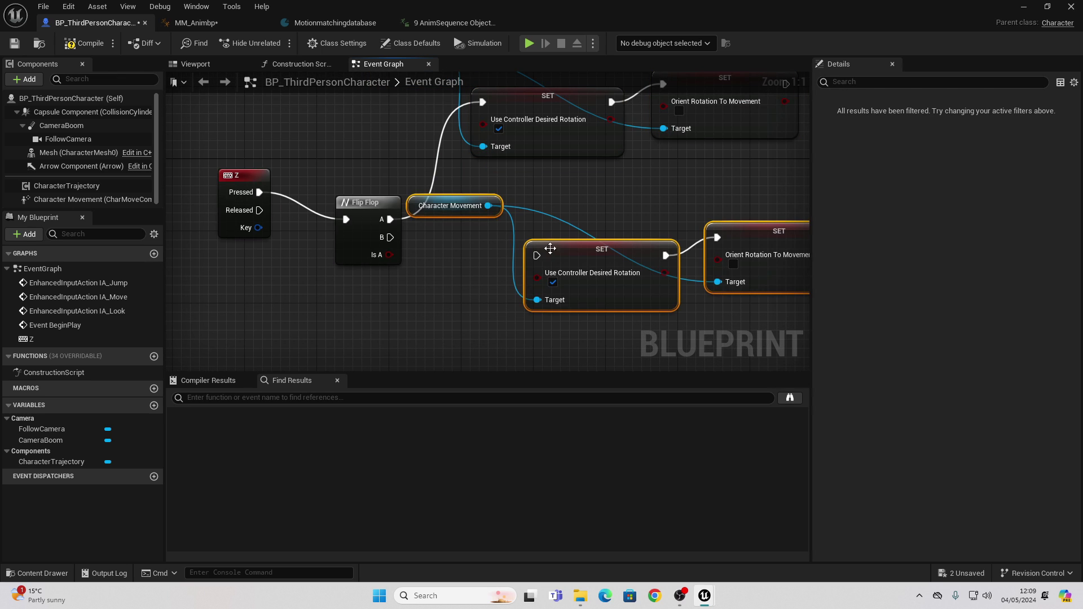
drag(390, 238, 430, 263)
drag(537, 261, 537, 258)
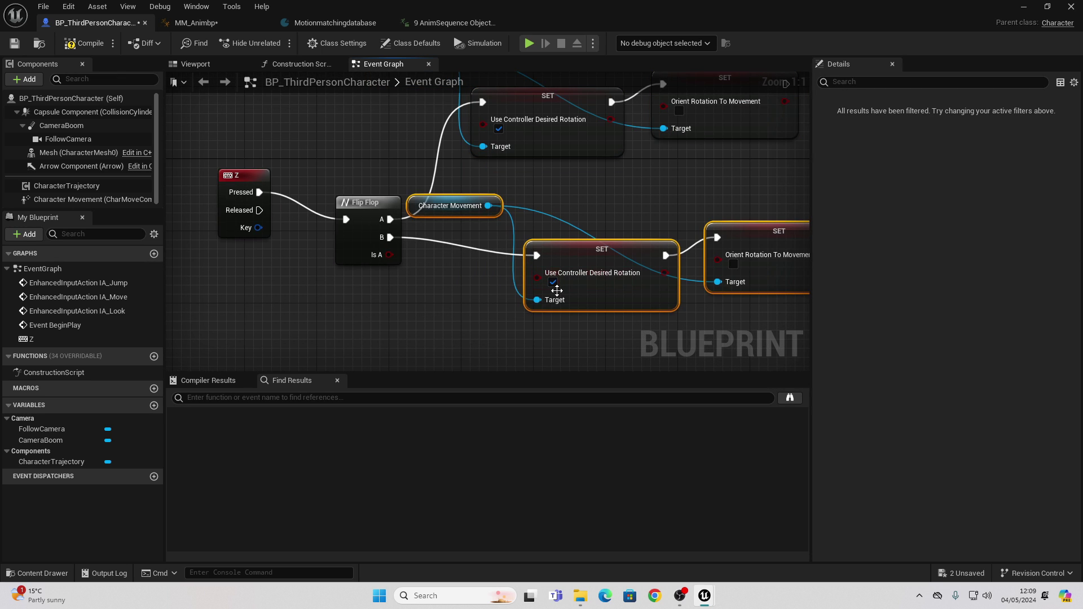
- In the copied chain, disable Use Controller Desired Rotation, enable Orient Rotation To Movement, compile the blueprint, and return to the level editor
click(553, 283)
click(733, 264)
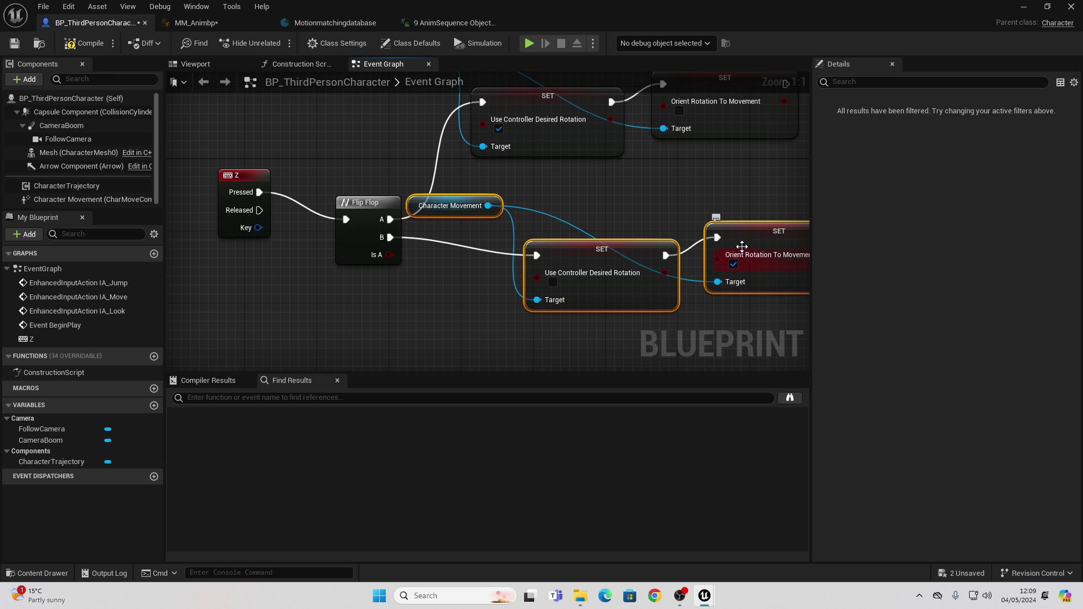
click(70, 48)
click(1024, 7)
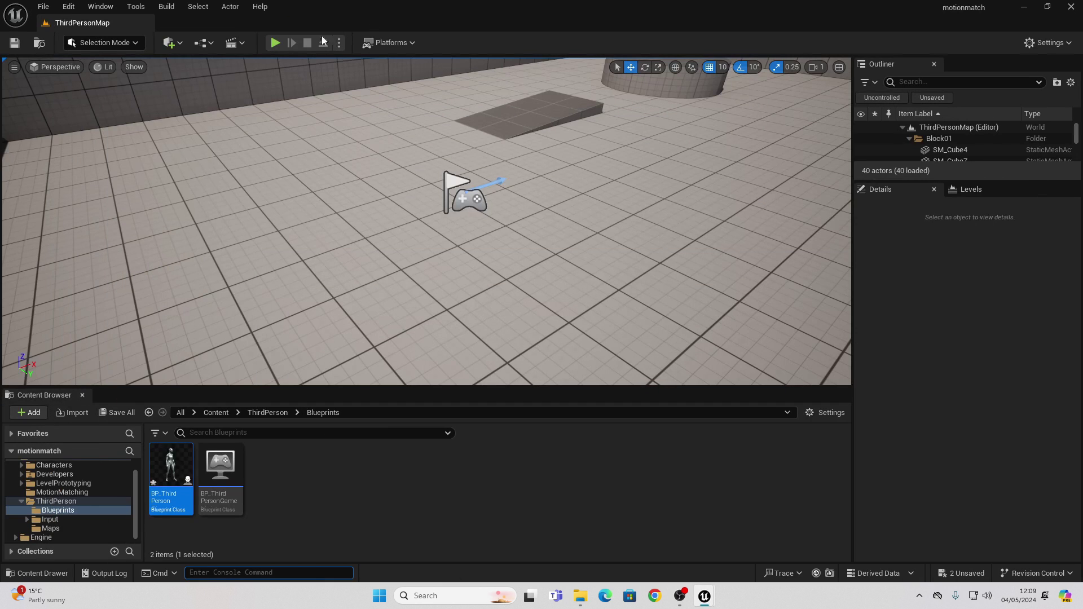
- Play the level and run the character forward, backward and sideways in changing directions to test the rotation modes
click(276, 43)
key(s)
key(w)
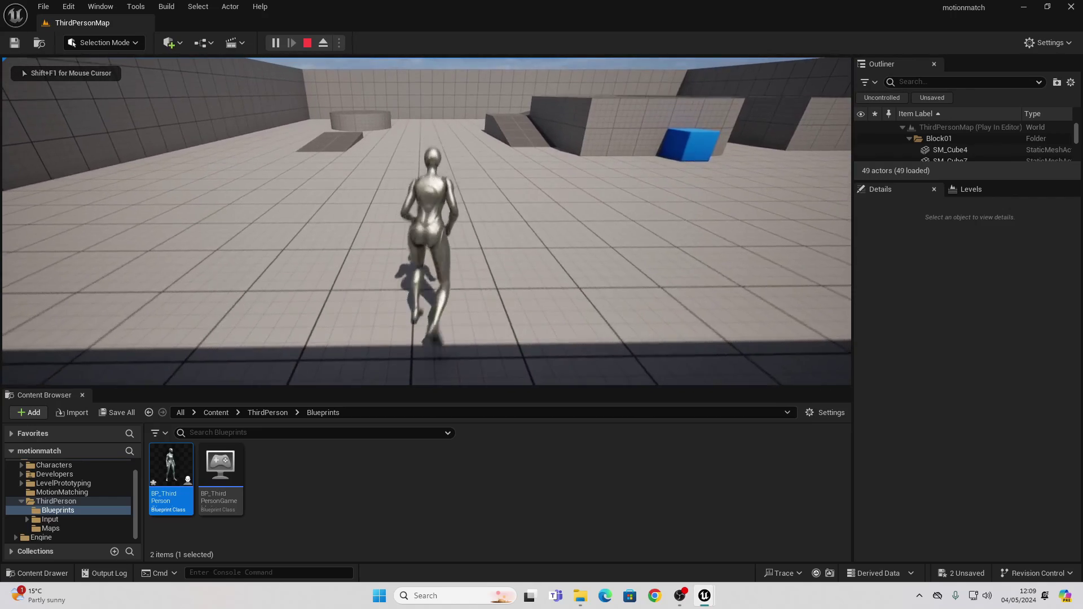
key(d)
key(a)
key(d)
key(a)
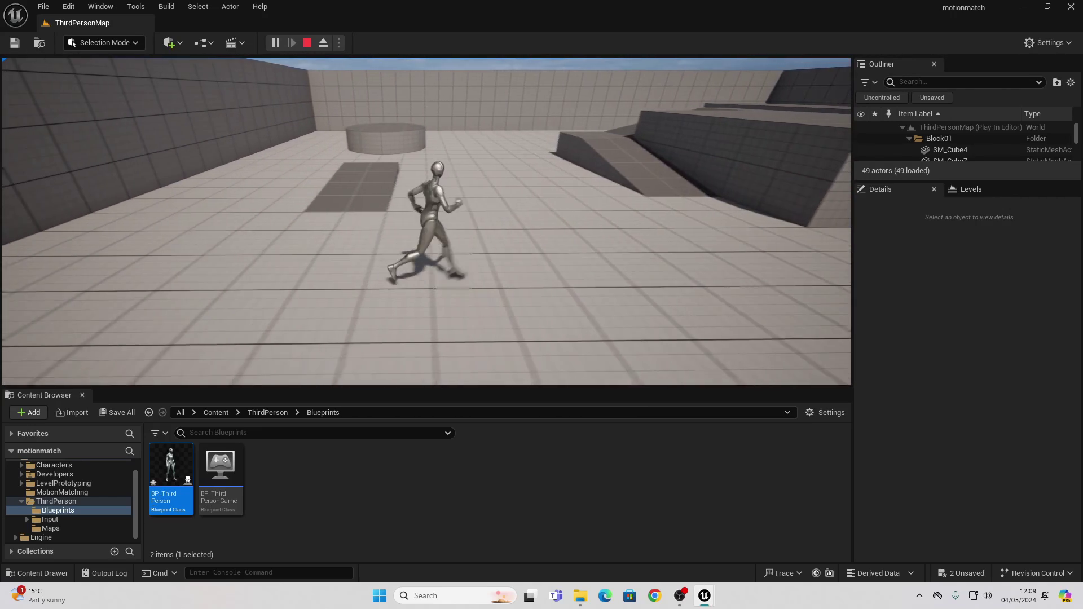
key(d)
key(s)
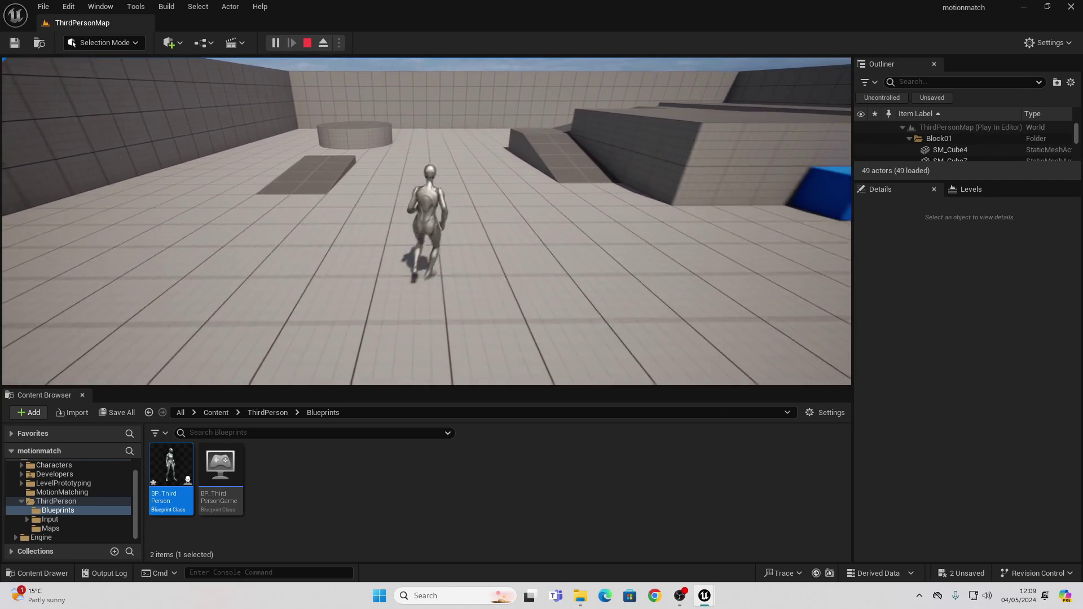
key(d)
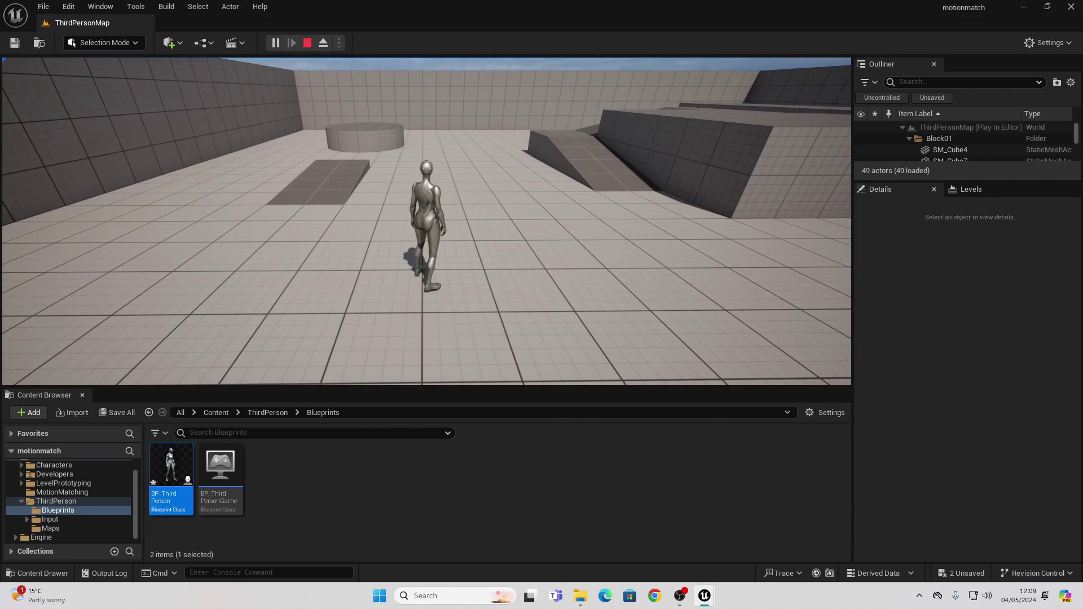
key(s)
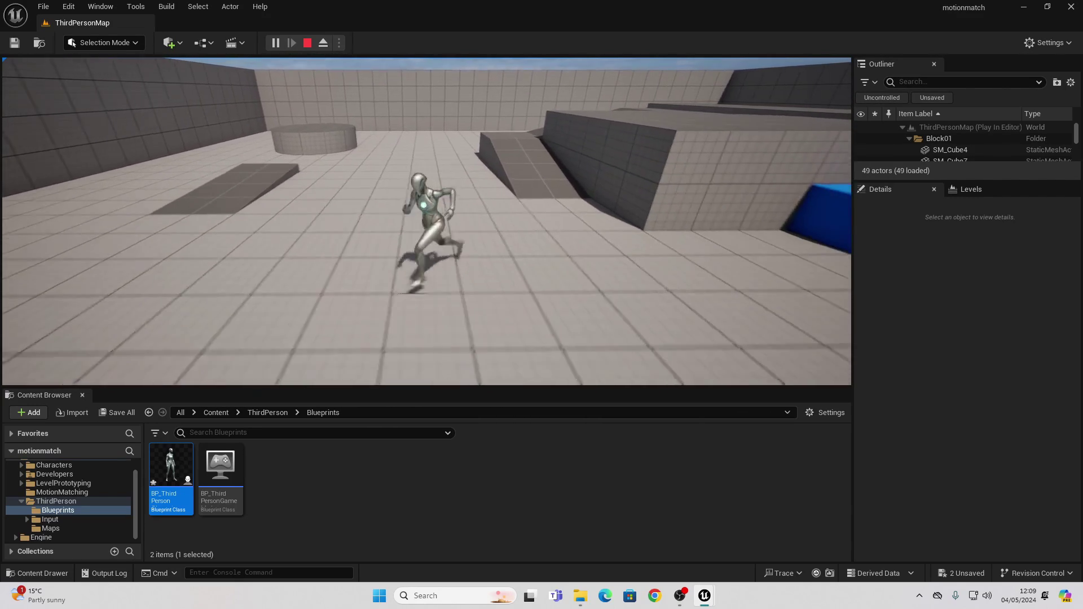
key(a)
key(w)
key(d)
key(s)
key(a)
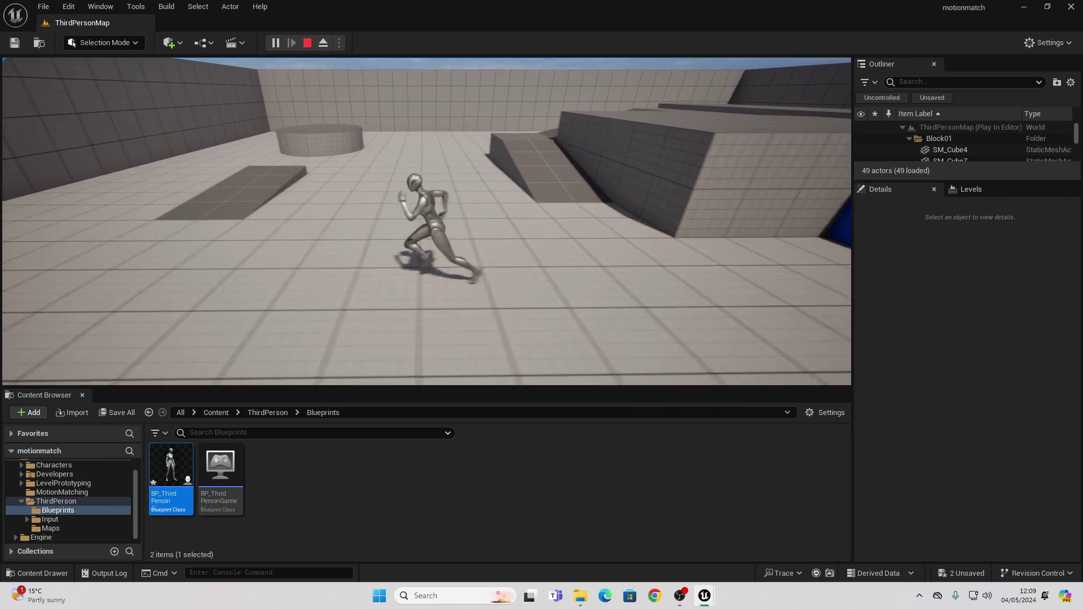
key(w)
key(d)
key(s)
key(a)
key(w)
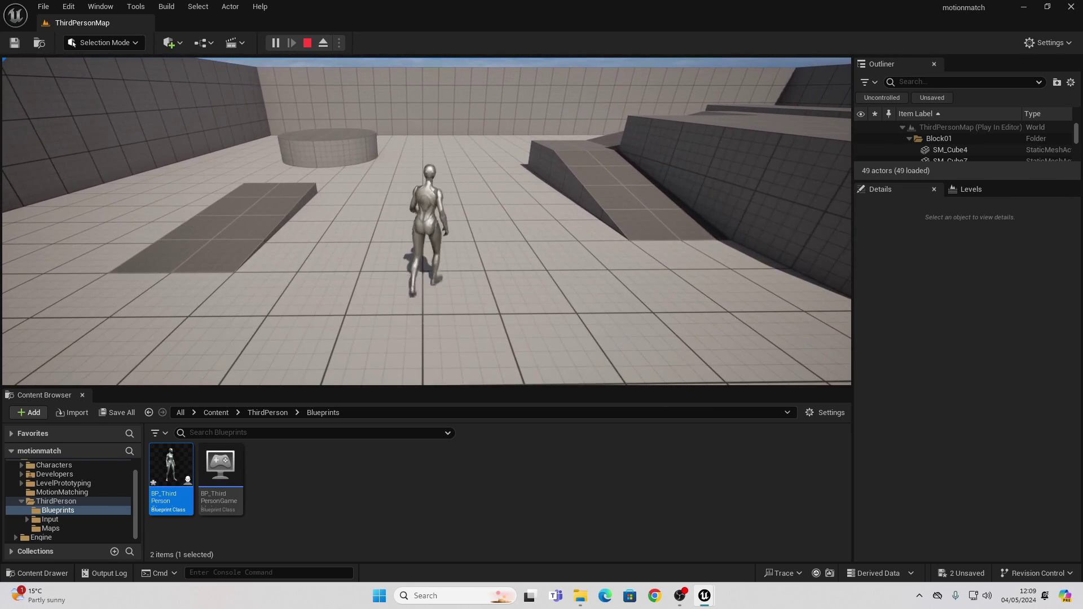